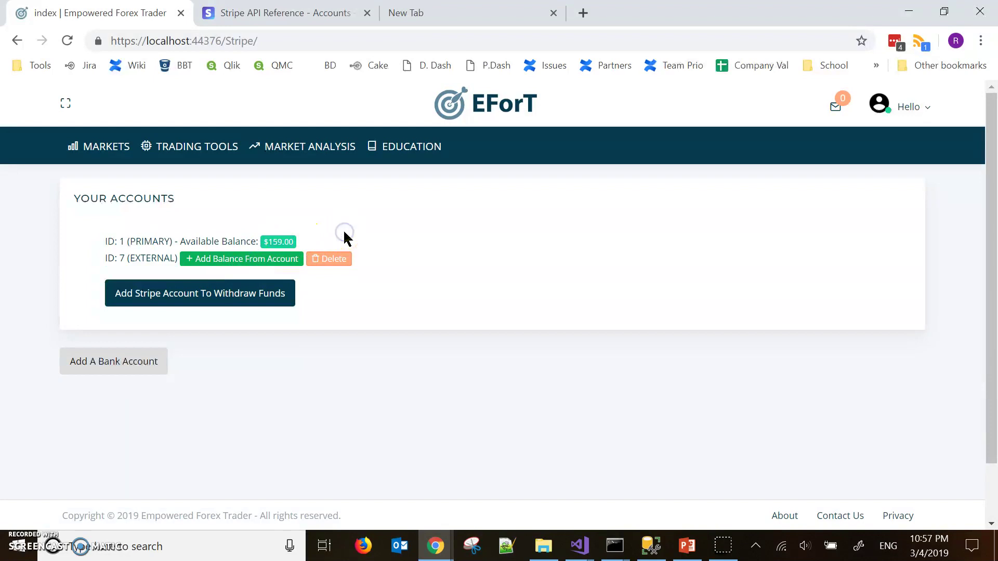
- Start adding a Stripe account for withdrawing funds and switch the connecting account to Bionic Panther LLC
double_click(151, 258)
left_click(346, 227)
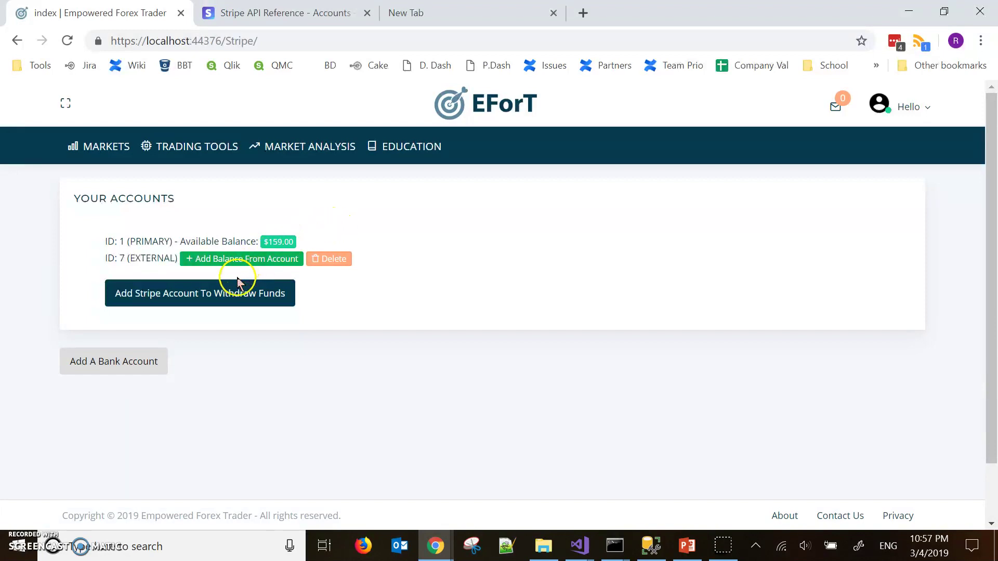
left_click(233, 295)
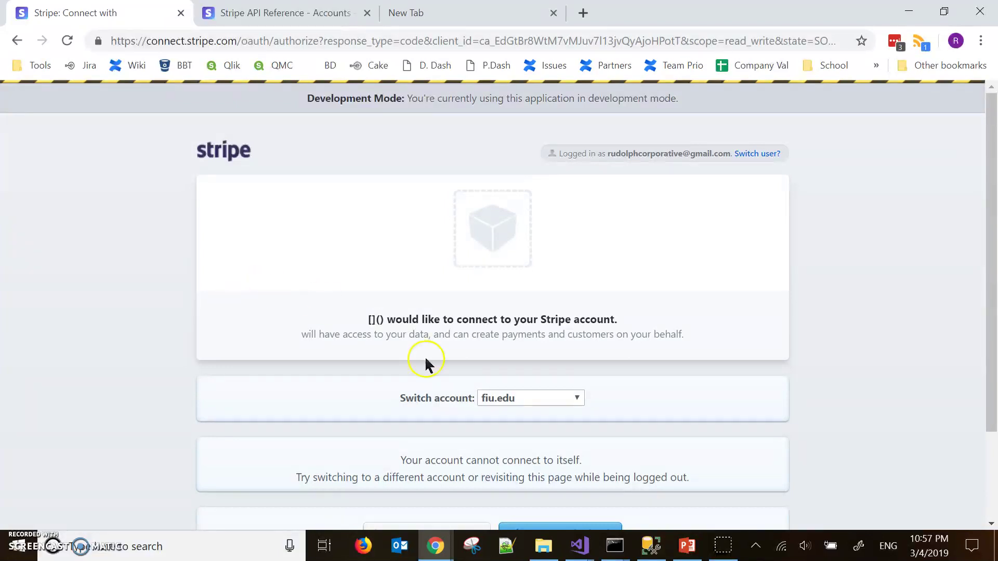
left_click(520, 405)
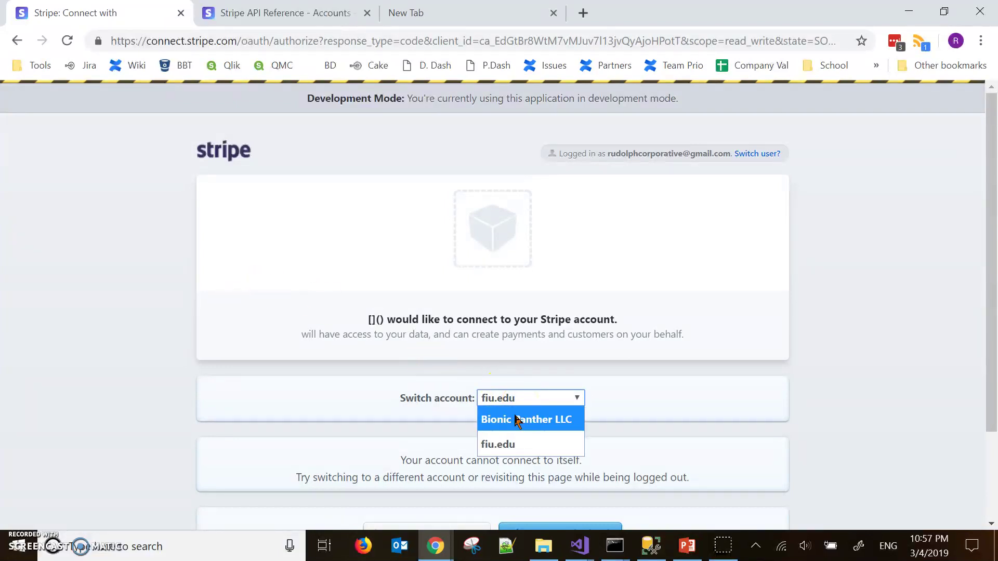
left_click(518, 420)
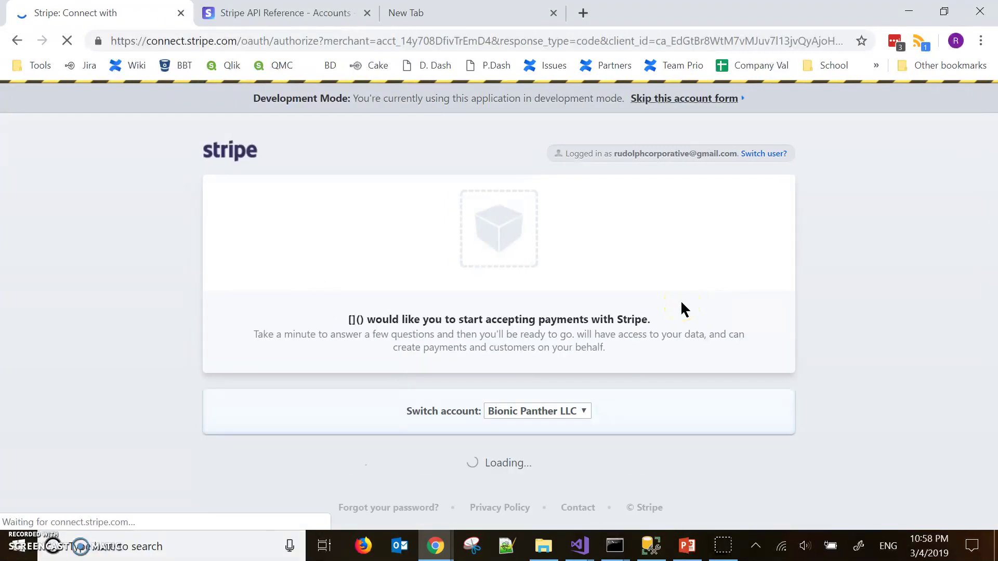
- Review the account activation form from the business details through the bank details and two-step authentication
scroll(829, 337, "down", 5)
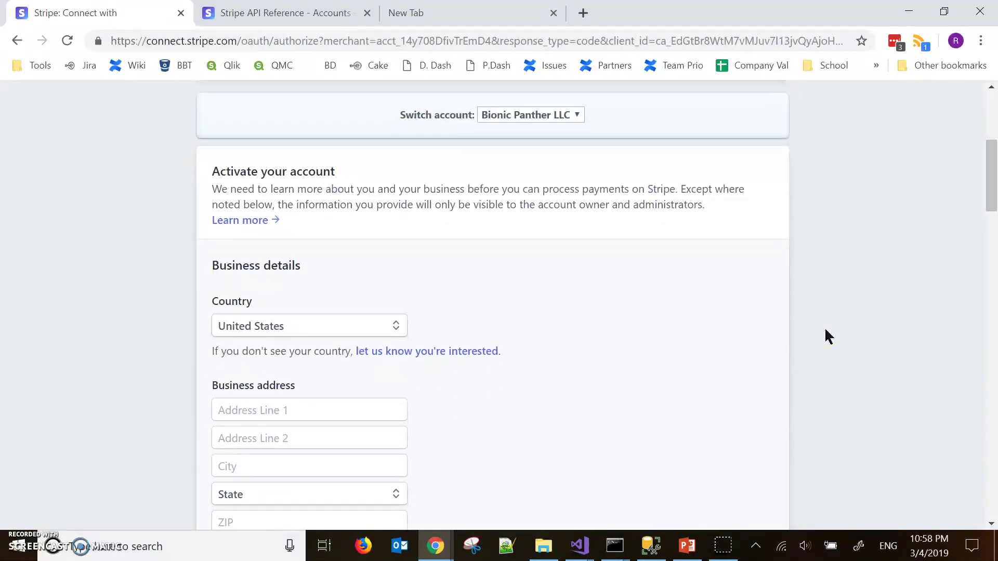
scroll(826, 330, "down", 4)
scroll(825, 330, "down", 8)
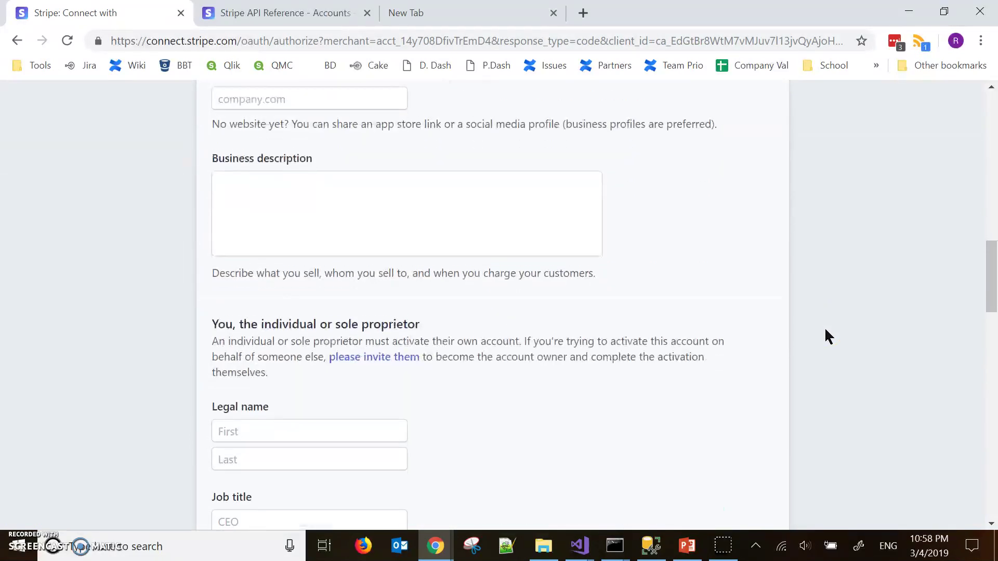
scroll(829, 337, "down", 10)
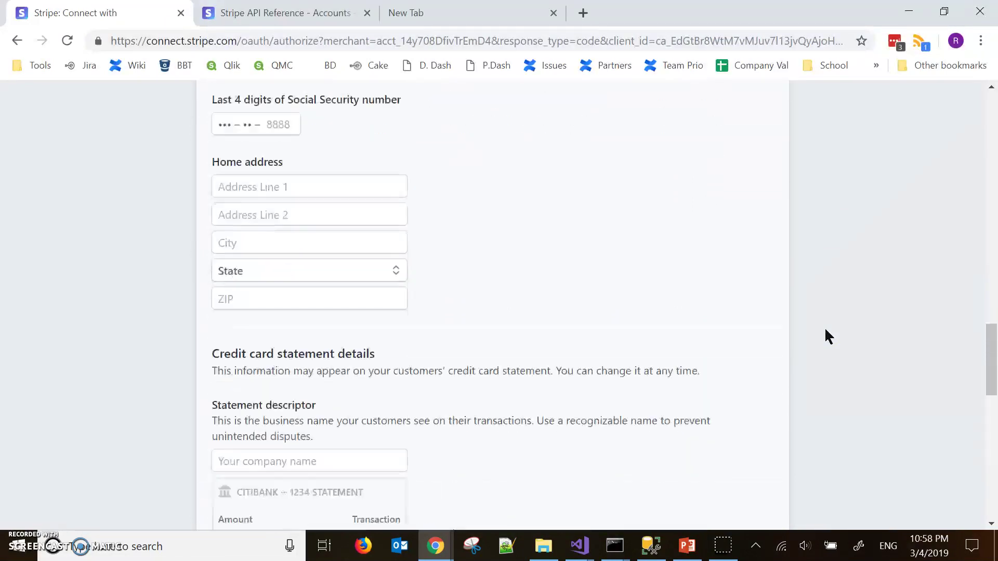
scroll(825, 331, "down", 12)
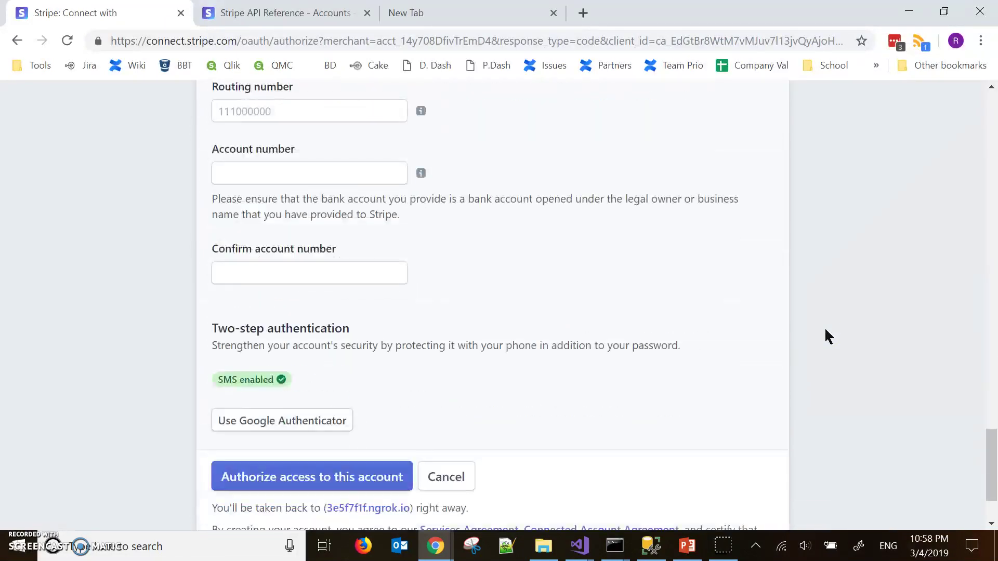
scroll(825, 330, "down", 2)
scroll(826, 330, "up", 20)
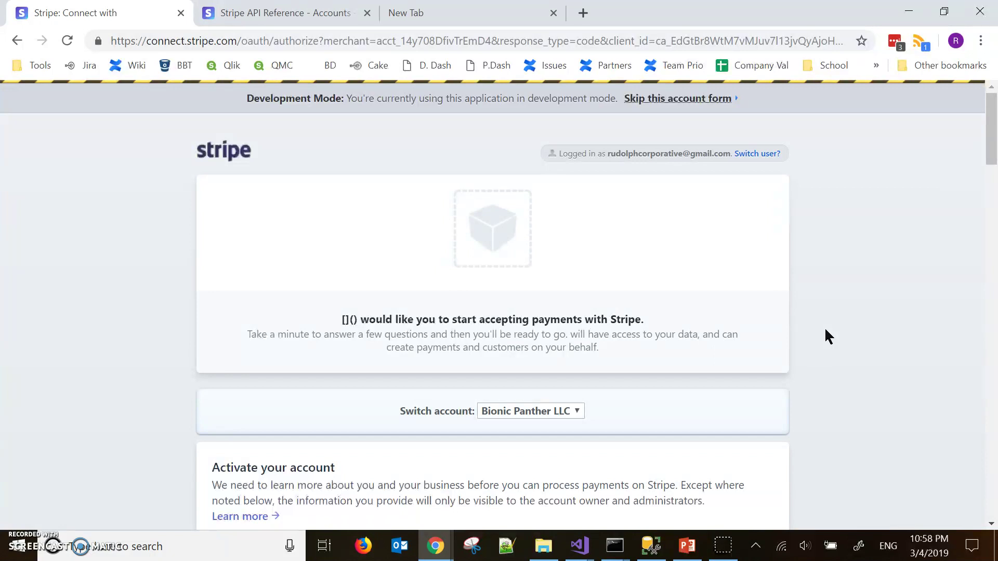
scroll(826, 330, "down", 8)
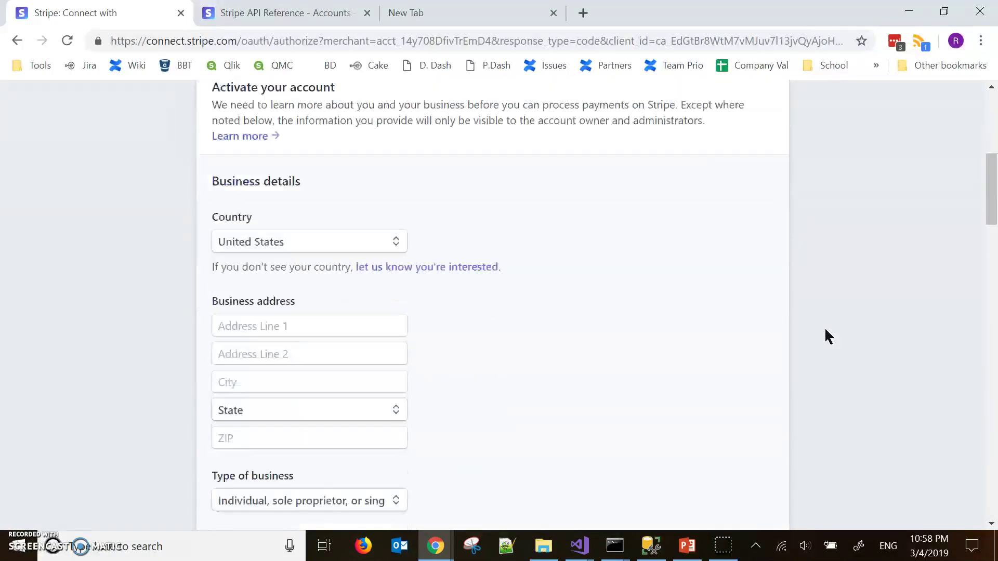
scroll(829, 337, "down", 1)
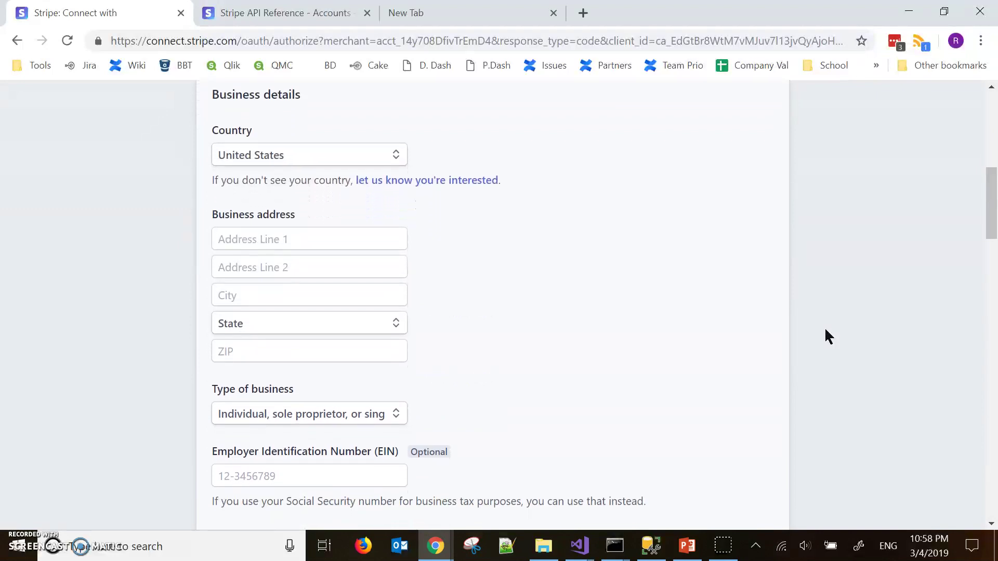
scroll(828, 337, "down", 7)
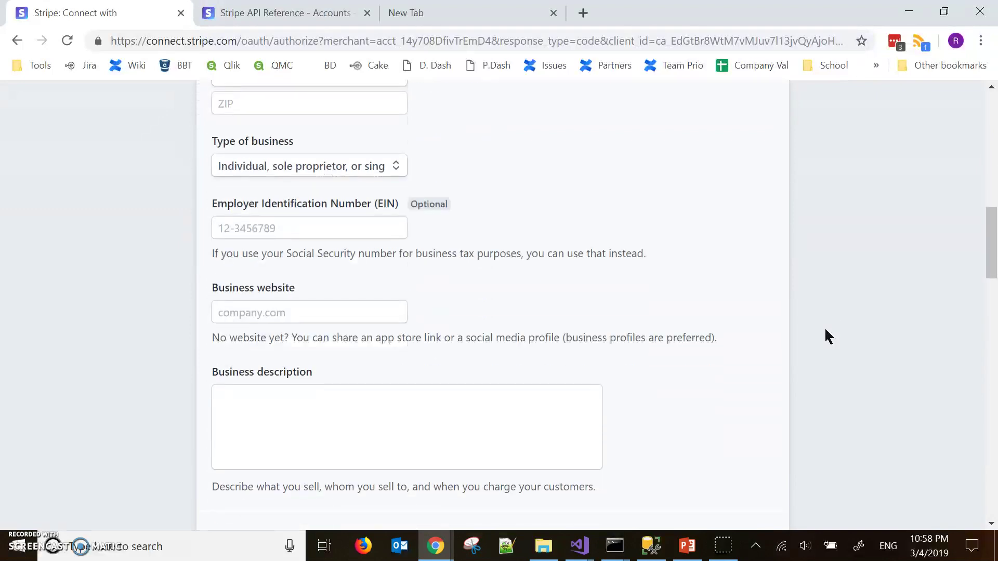
scroll(829, 337, "down", 20)
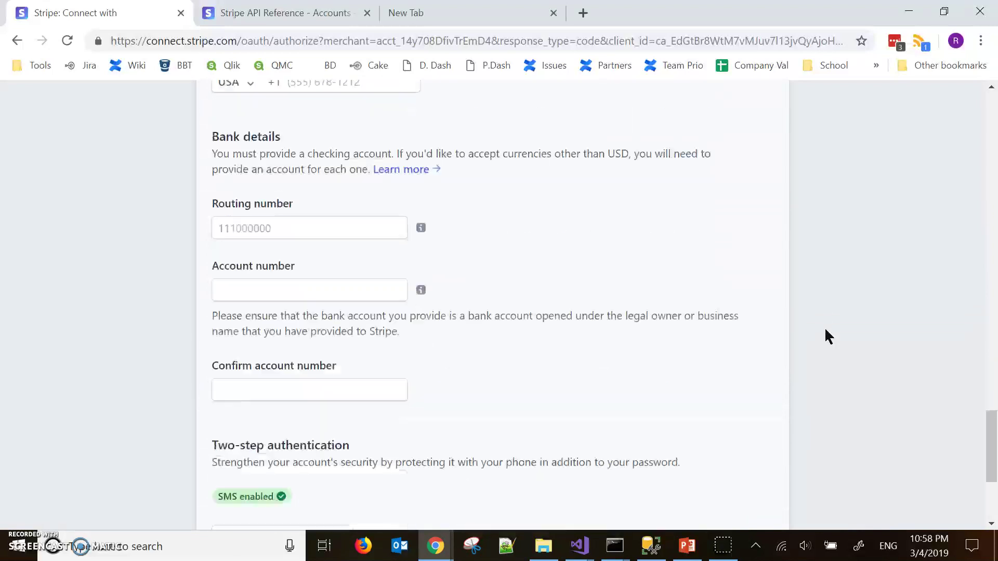
scroll(825, 331, "up", 20)
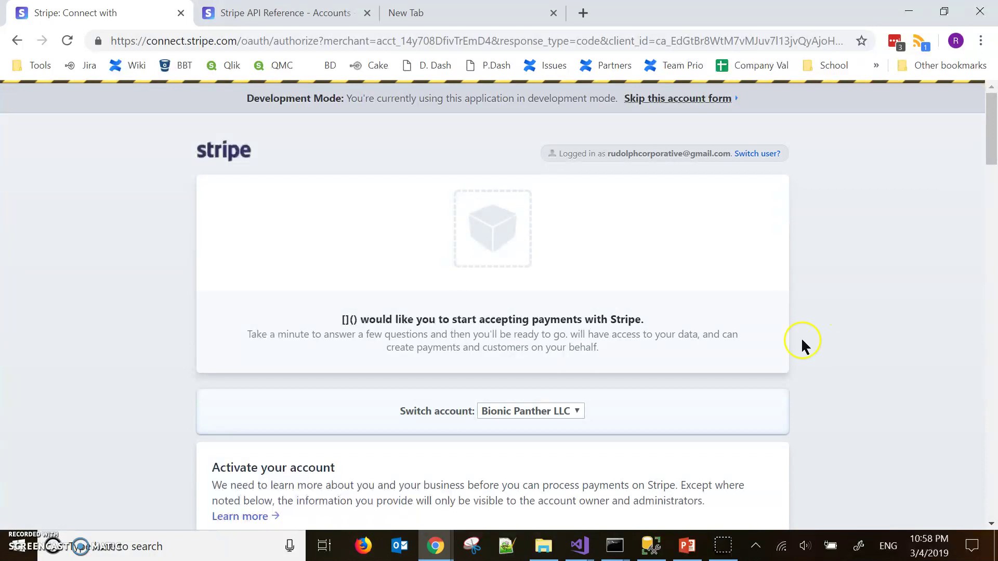
- Skip the account activation form using the development mode option
left_click(687, 101)
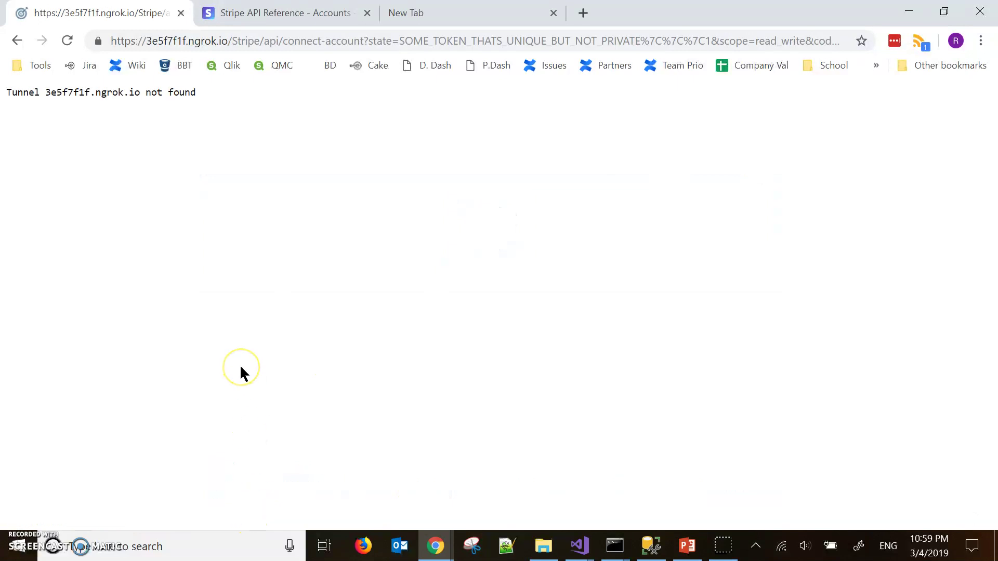
key("alt+Tab")
key("alt+Tab")
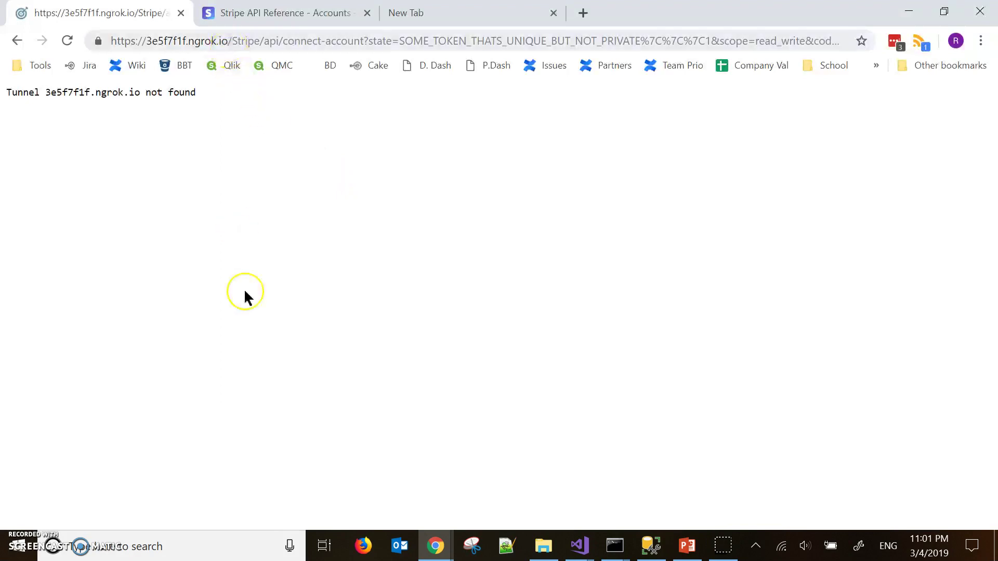
- Switch to the Stripe test dashboard window and examine the webhook's endpoint URL and details
mouse_move(436, 545)
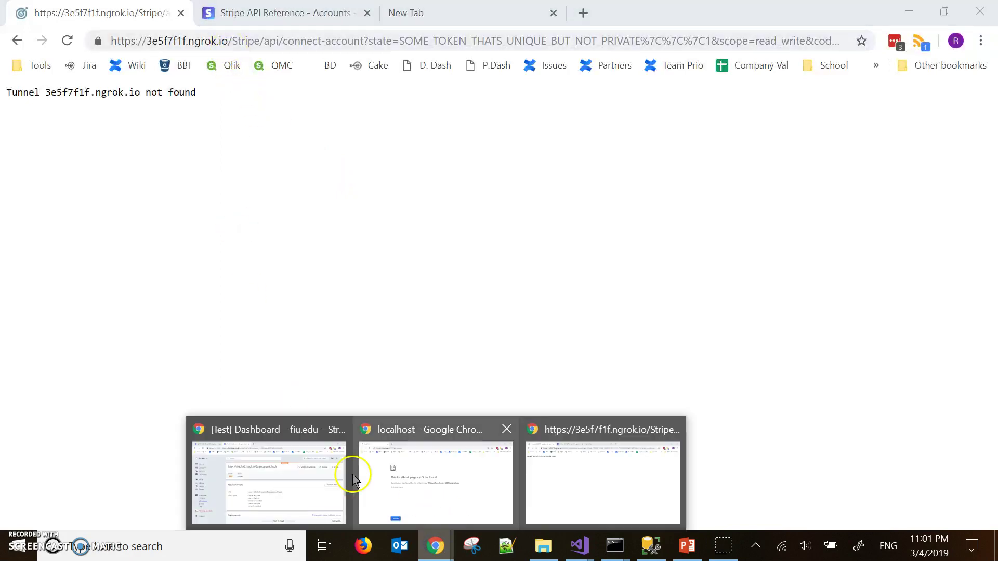
left_click(271, 466)
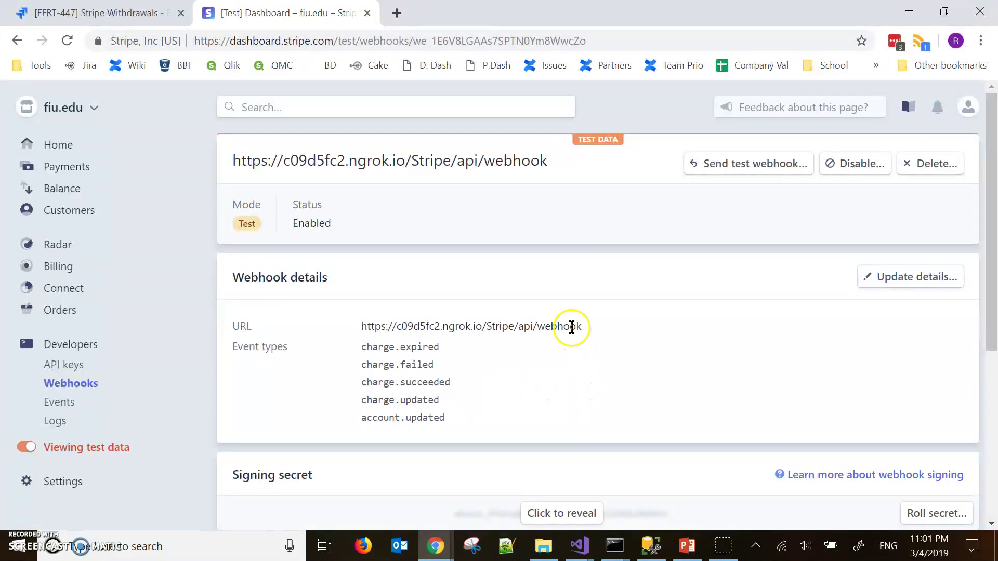
left_click_drag(576, 324, 363, 325)
scroll(524, 383, "down", 5)
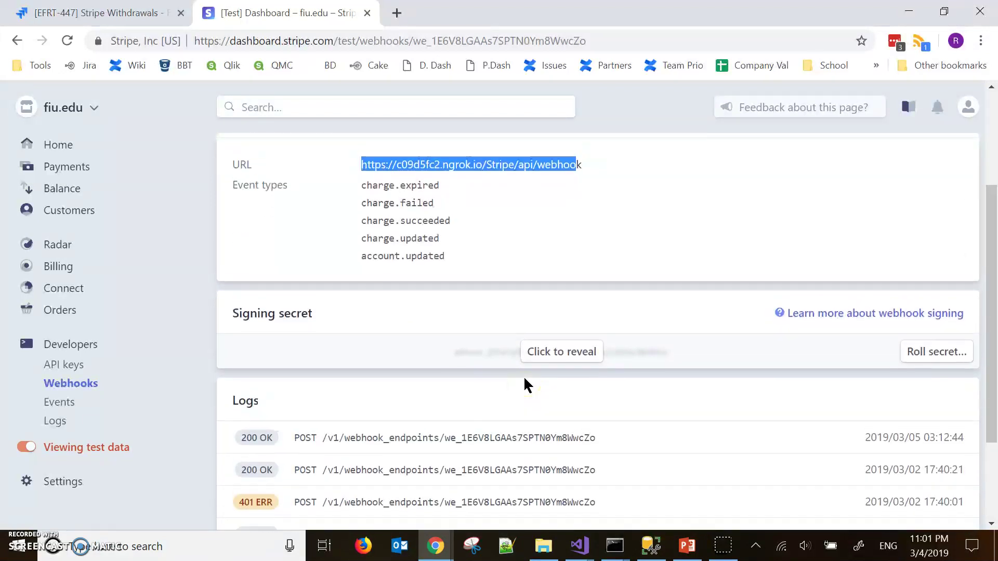
scroll(525, 385, "up", 5)
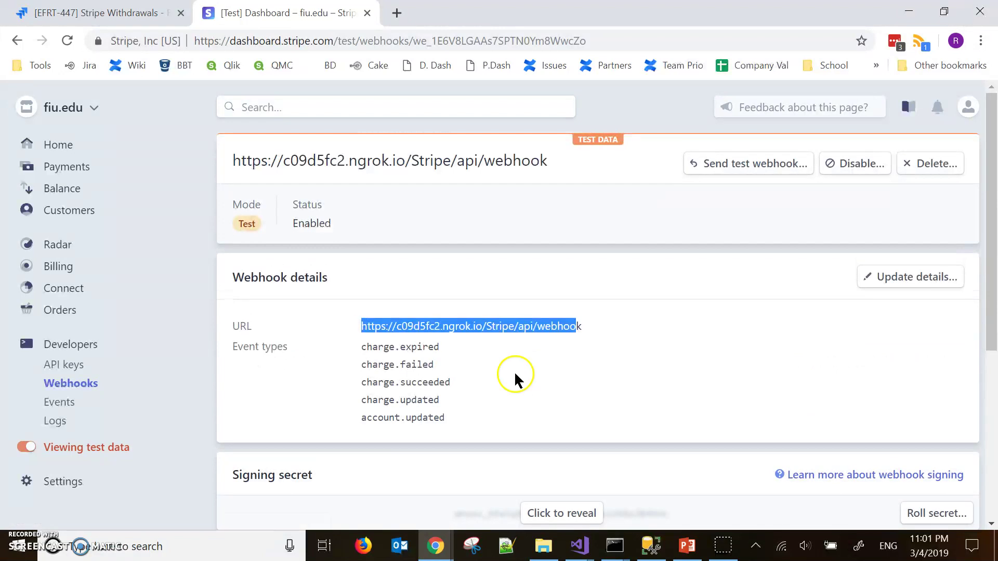
- Open the Connect settings from the business settings and find the Integration section's redirects
left_click(64, 287)
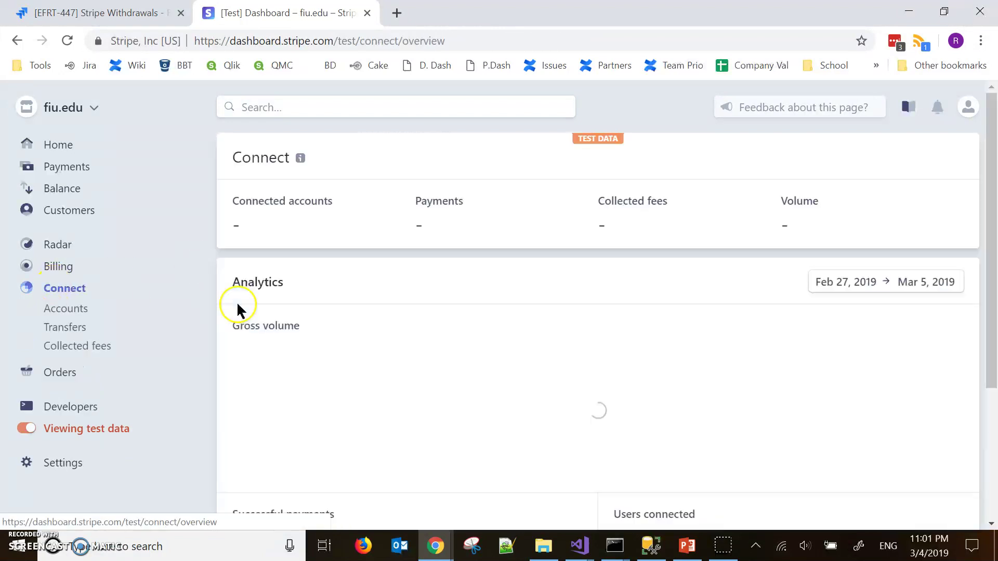
left_click(68, 463)
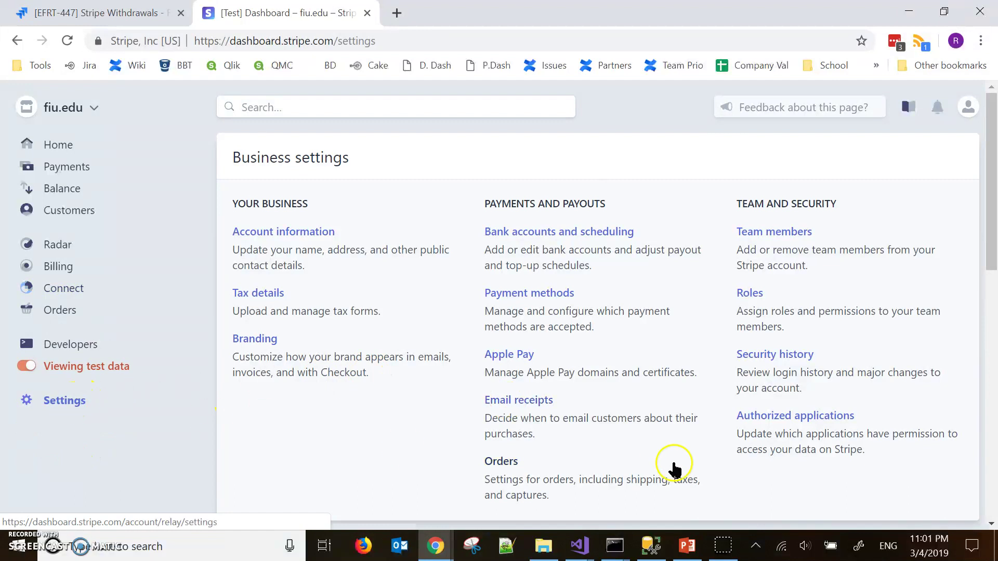
scroll(675, 469, "down", 5)
left_click(790, 419)
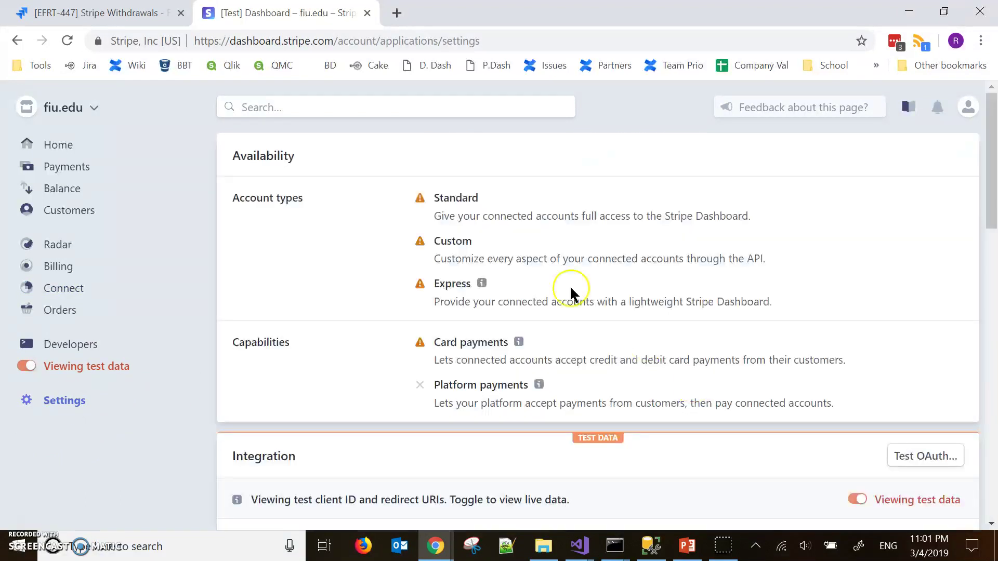
scroll(518, 259, "down", 5)
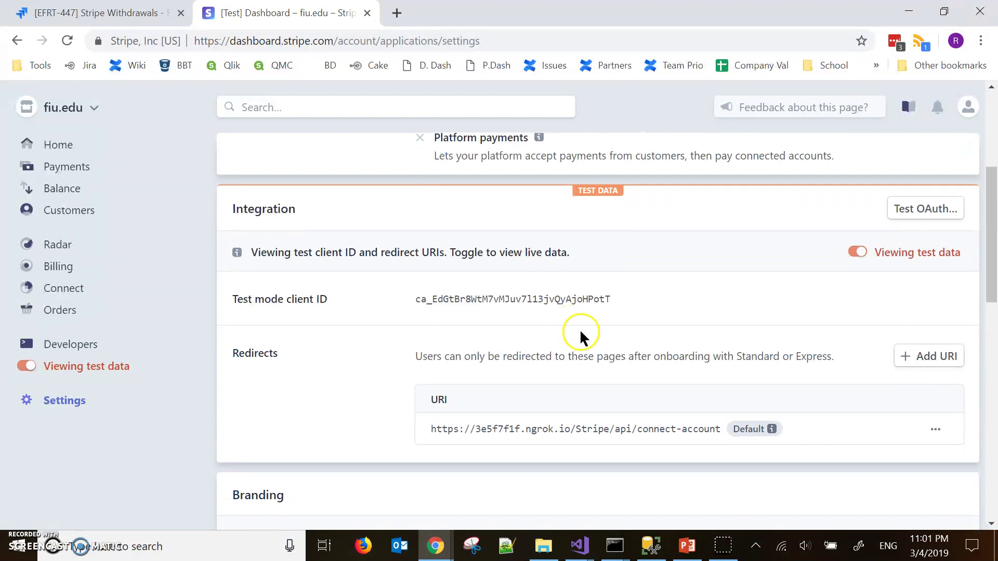
scroll(581, 335, "down", 1)
- Examine the existing default redirect URI and its ngrok subdomain in the test-mode Integration settings
left_click(936, 357)
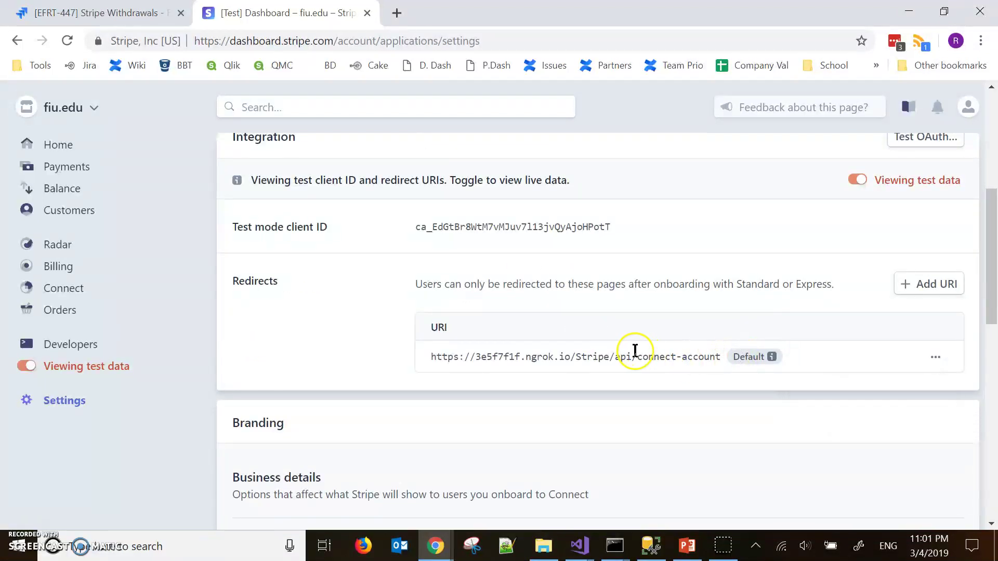
scroll(613, 354, "up", 1)
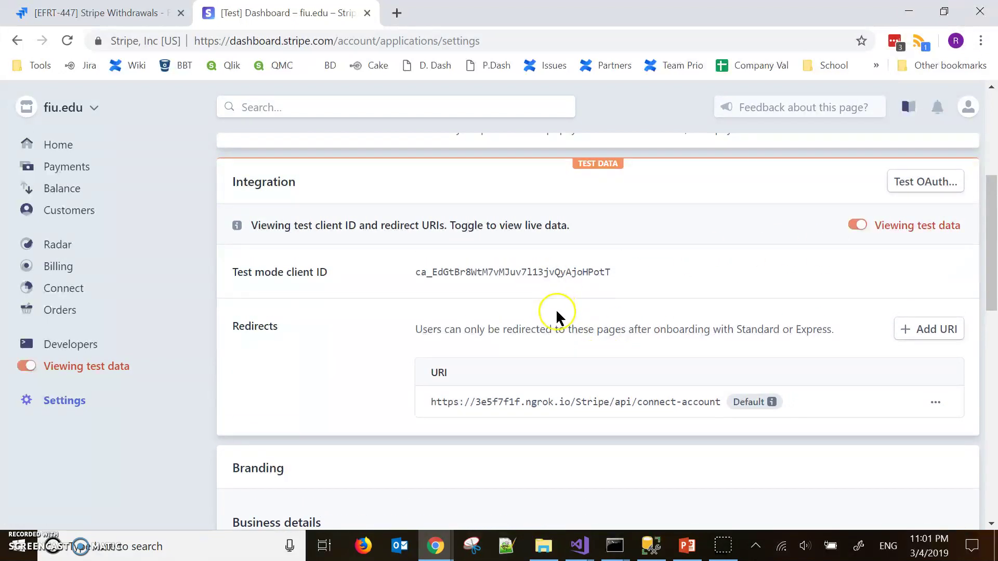
scroll(558, 315, "down", 10)
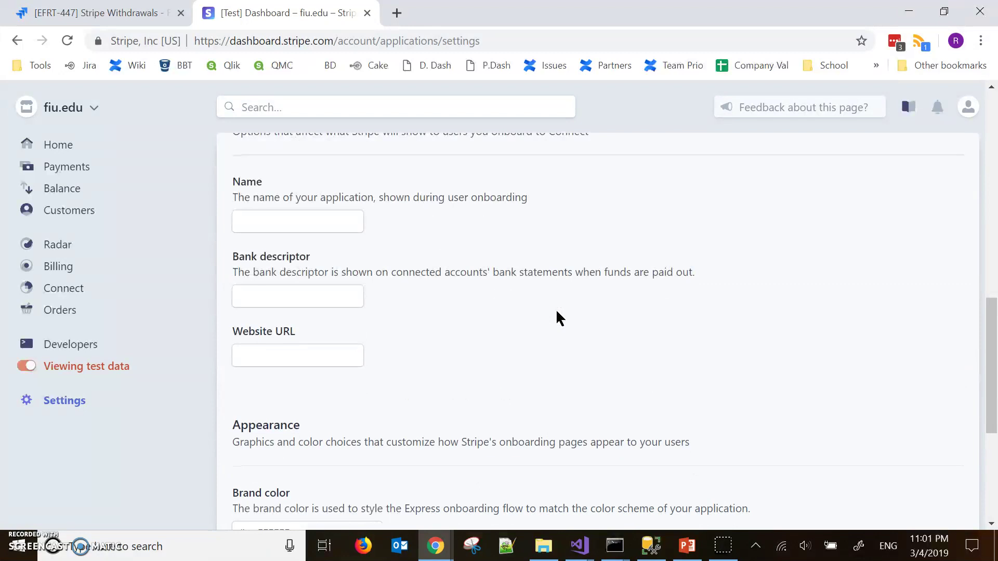
scroll(557, 315, "up", 10)
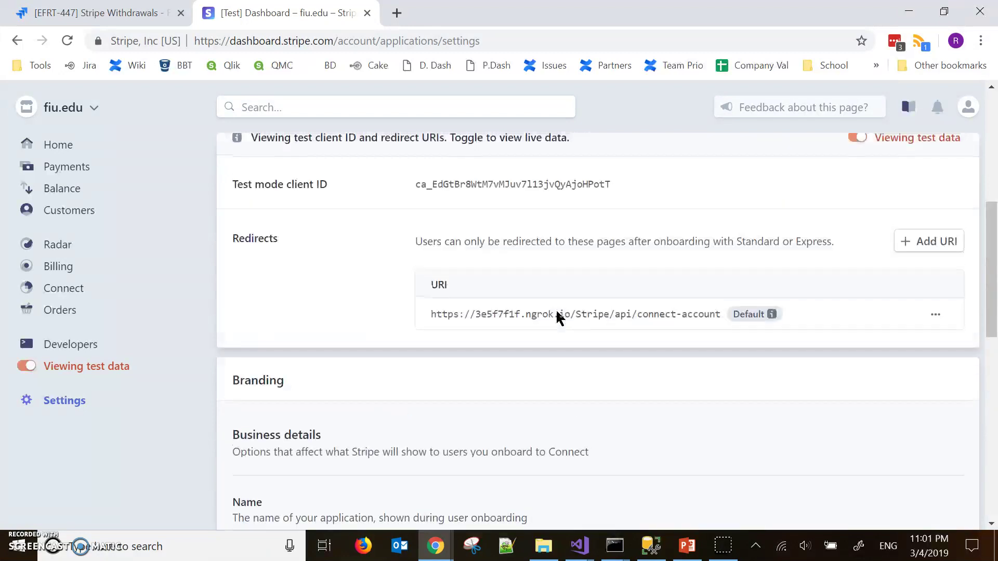
left_click(483, 410)
double_click(484, 397)
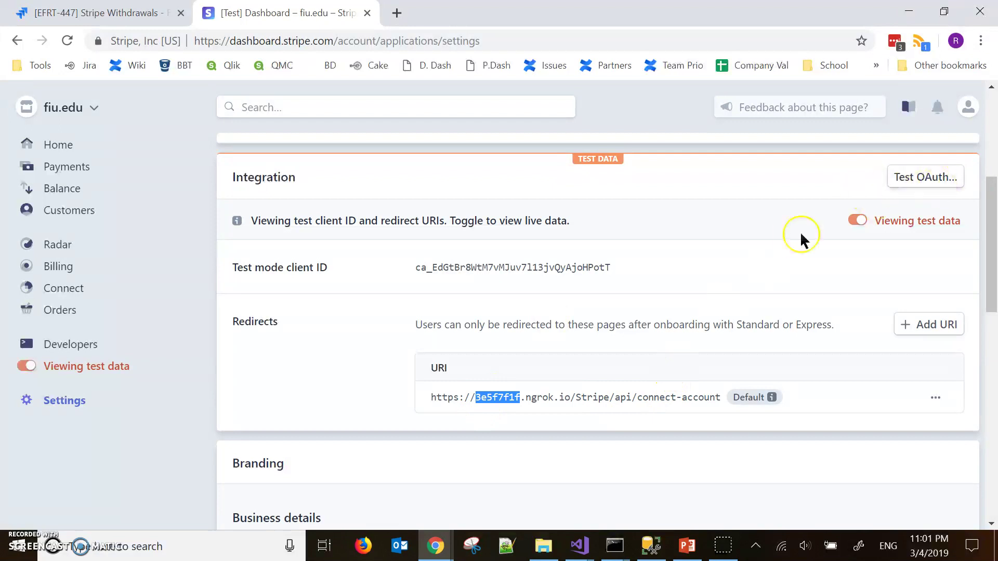
left_click(861, 227)
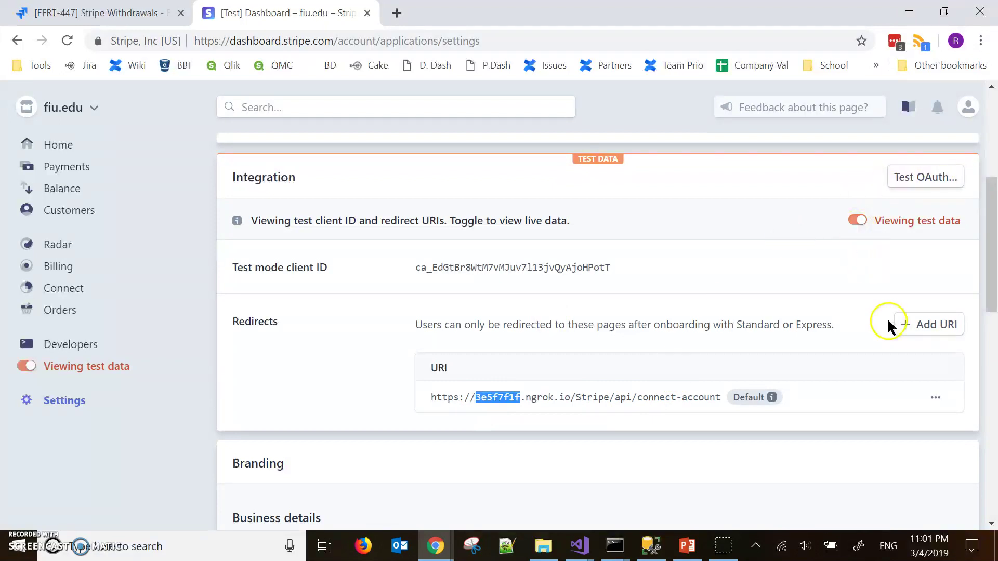
left_click(933, 326)
type("https://c09d5fc2.ngrok.io")
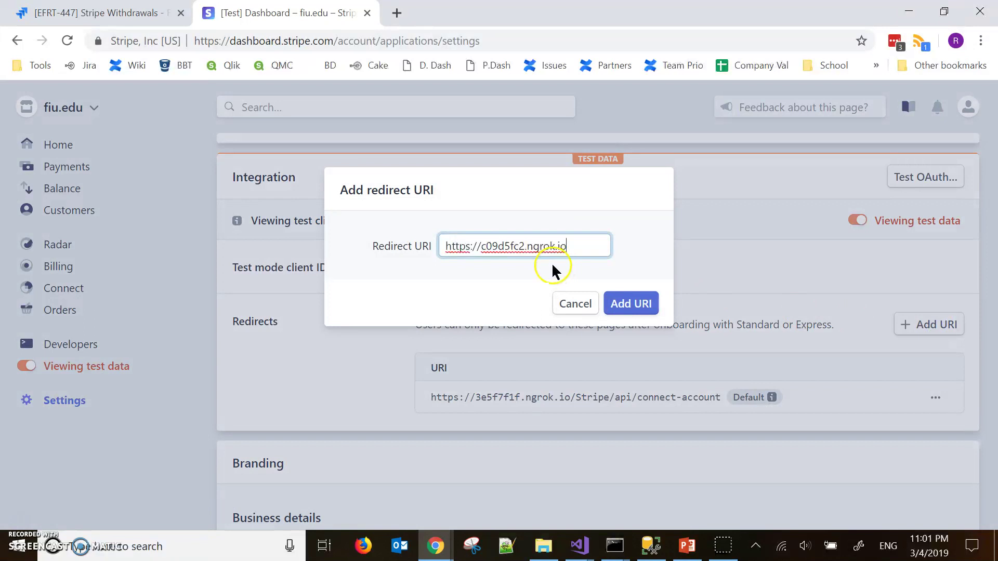
type("/Strip")
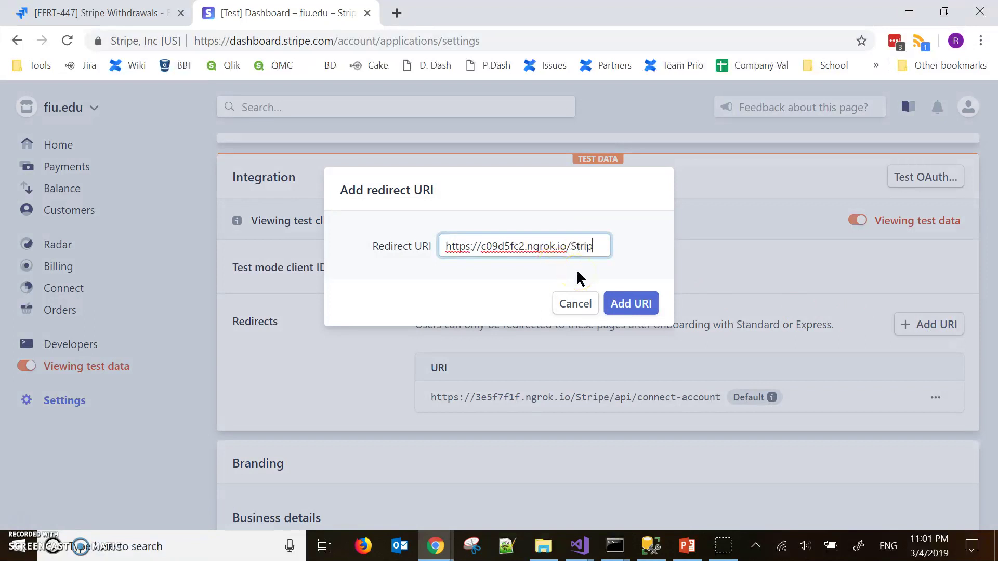
type("e/api/")
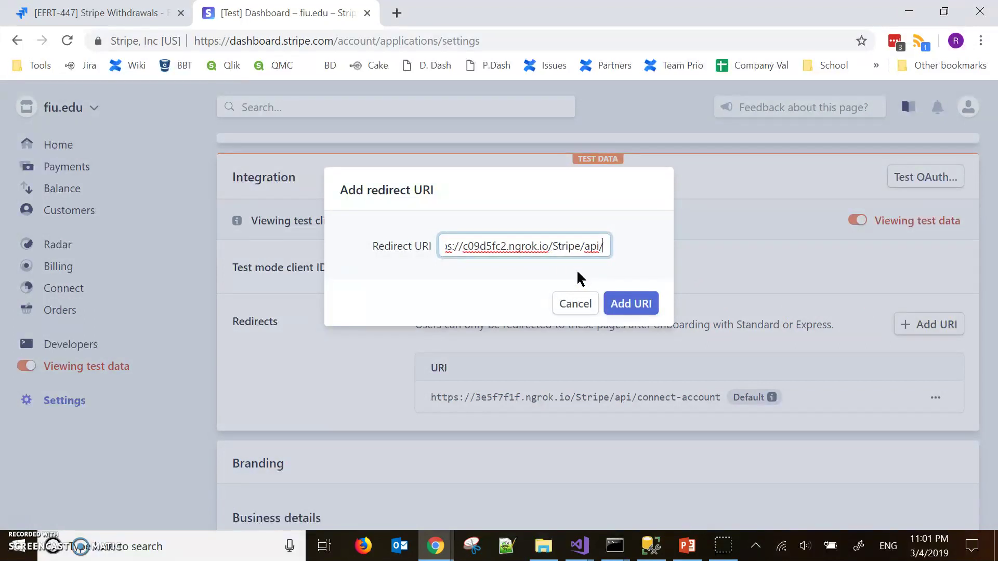
type("connect-")
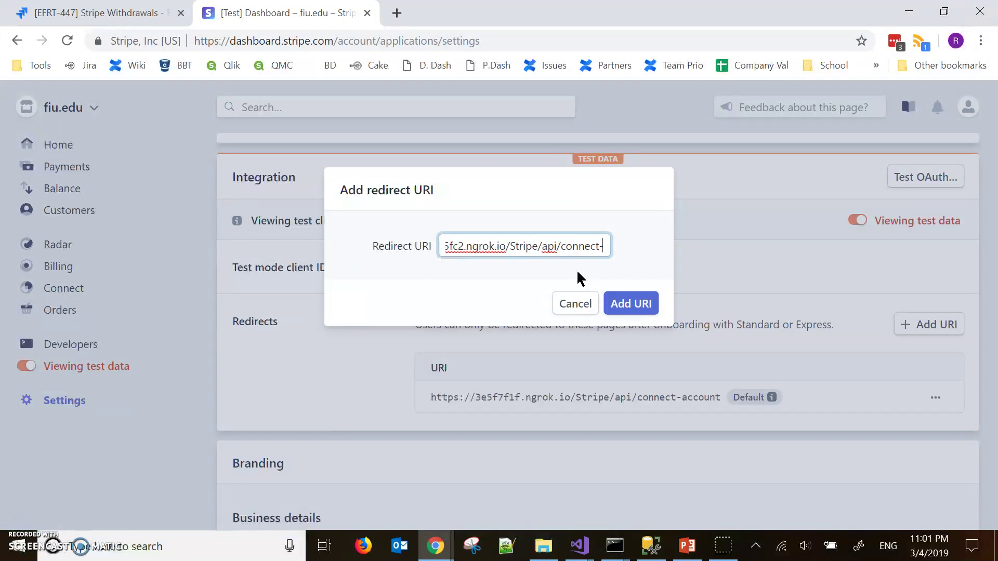
type("account")
left_click(638, 301)
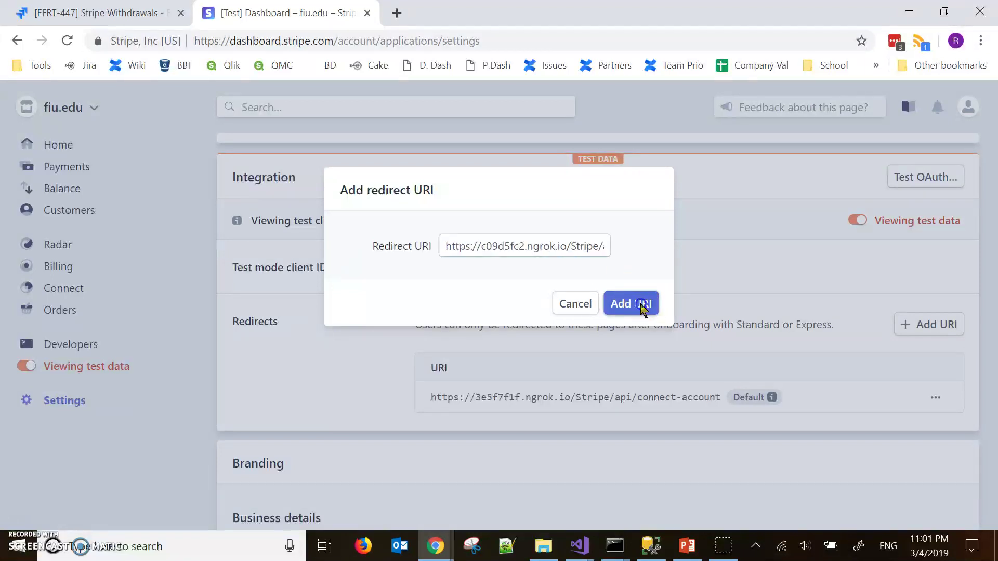
- Delete the old default redirect URI with the 3e5f7f1f ngrok subdomain and check the remaining entry in the Redirects list
scroll(562, 326, "down", 5)
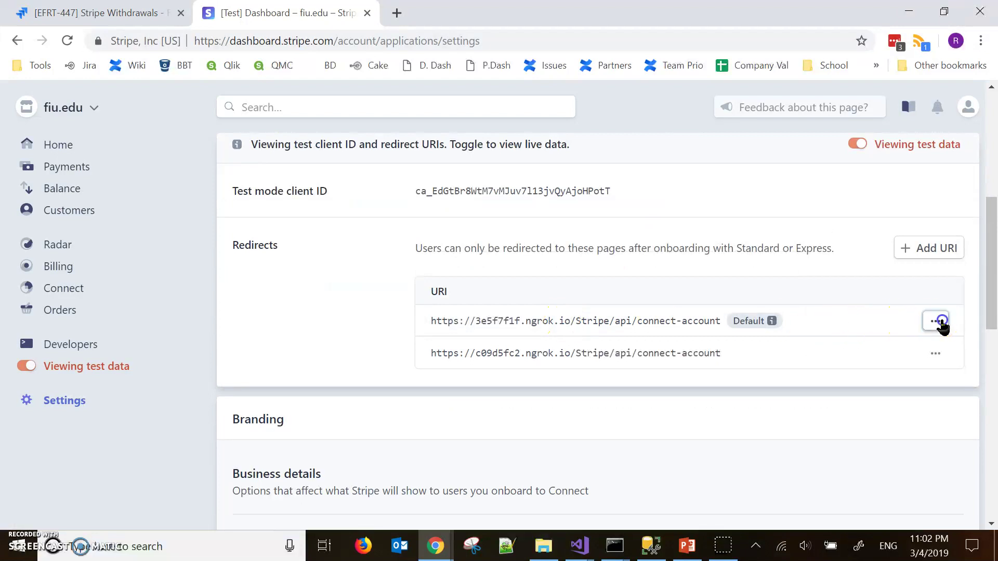
left_click(936, 321)
left_click(895, 358)
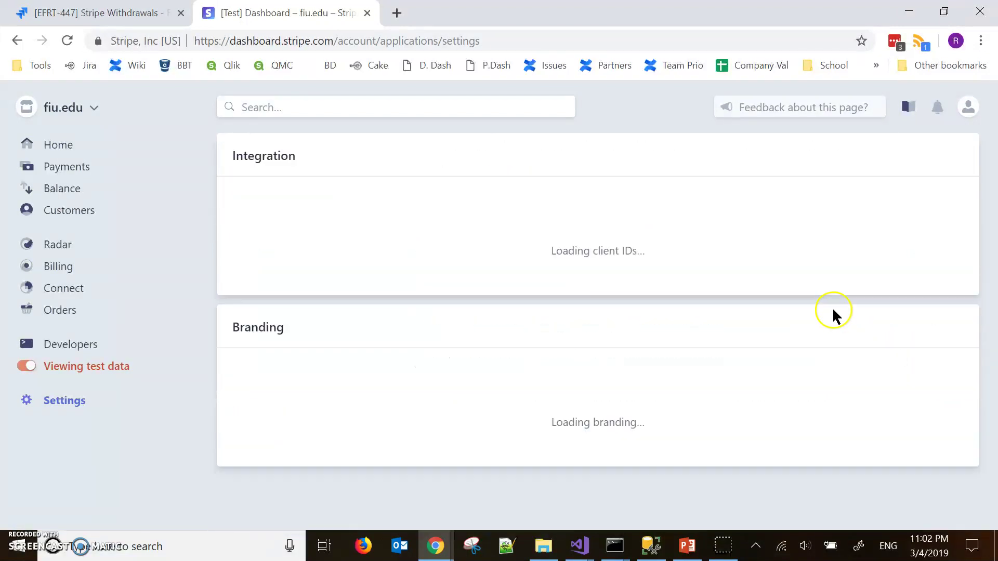
scroll(642, 337, "down", 7)
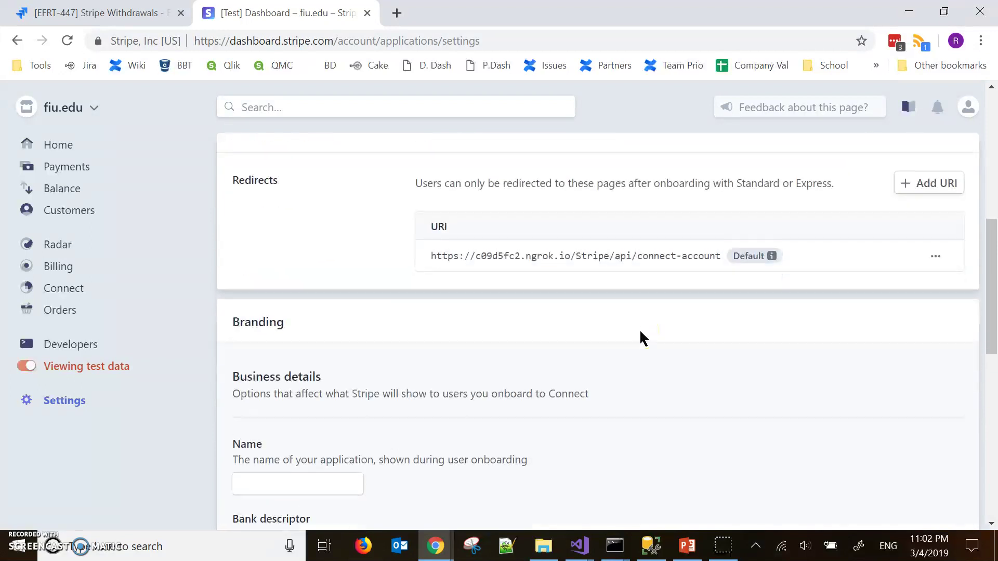
scroll(644, 339, "up", 1)
scroll(644, 339, "up", 2)
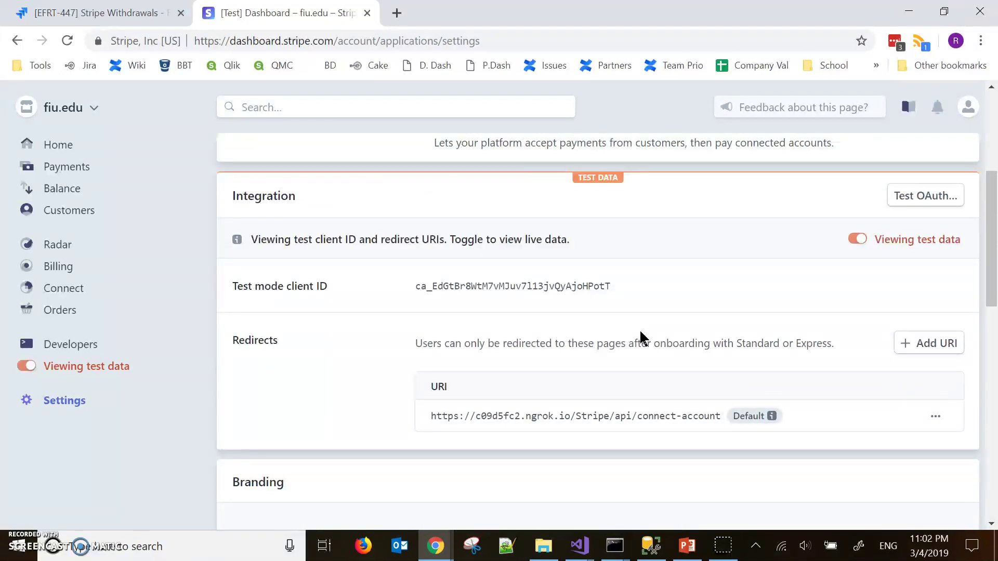
- Check the forwarding addresses in the ngrok command prompt window and return to the Stripe dashboard
mouse_move(613, 545)
left_click(684, 499)
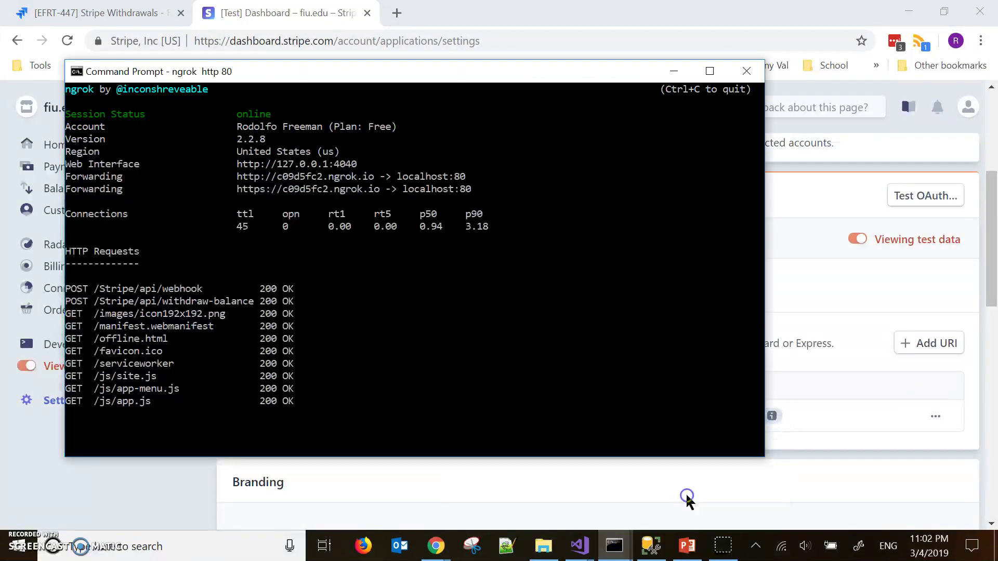
left_click(897, 458)
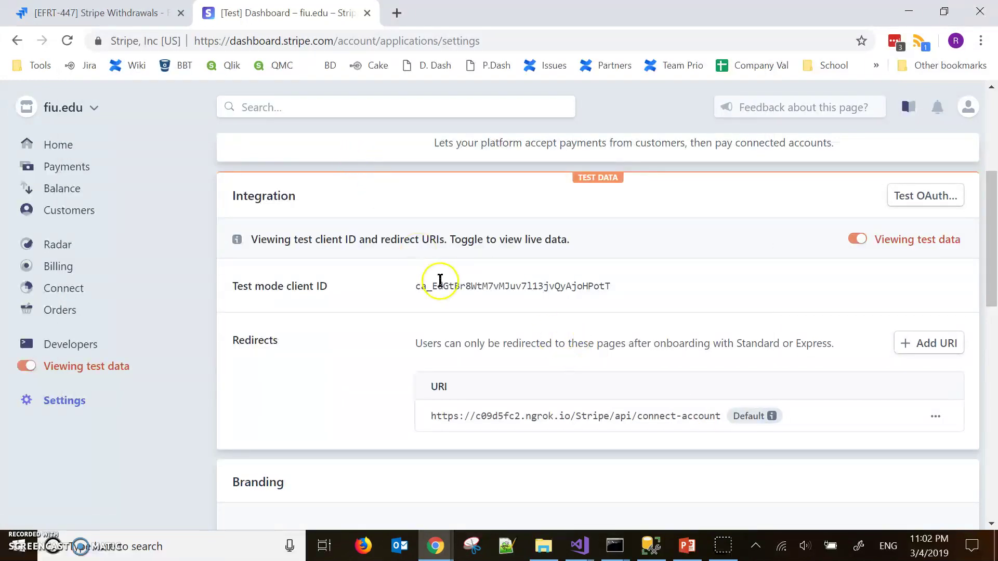
mouse_move(454, 541)
left_click(586, 485)
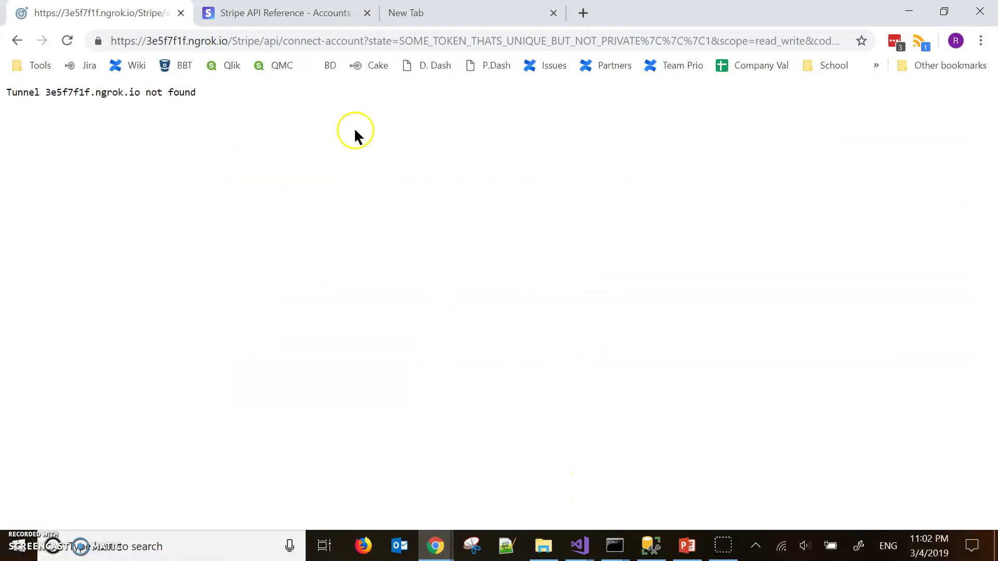
left_click(219, 42)
left_click_drag(222, 41, 111, 41)
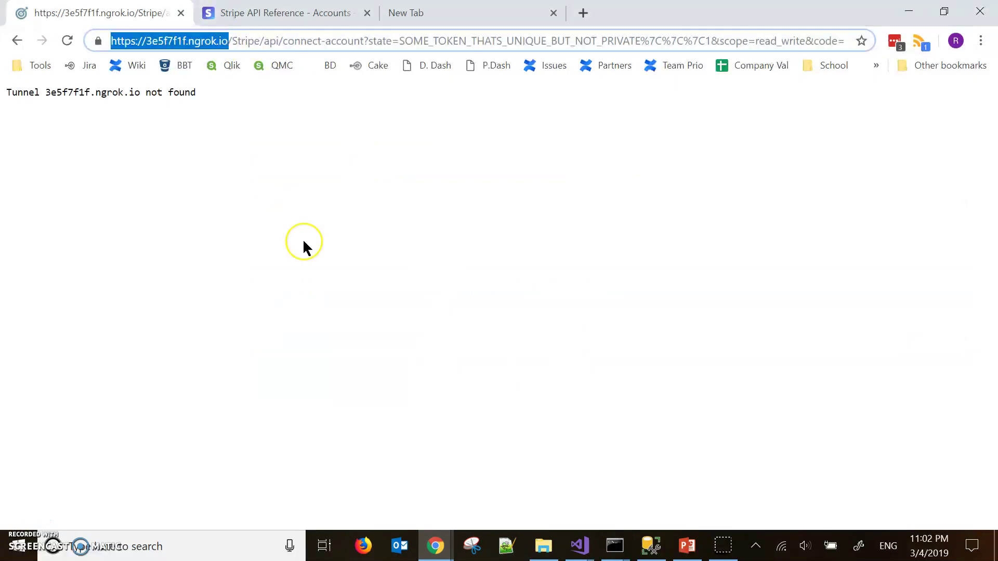
type("https://c09d5fc2.ngrok.io")
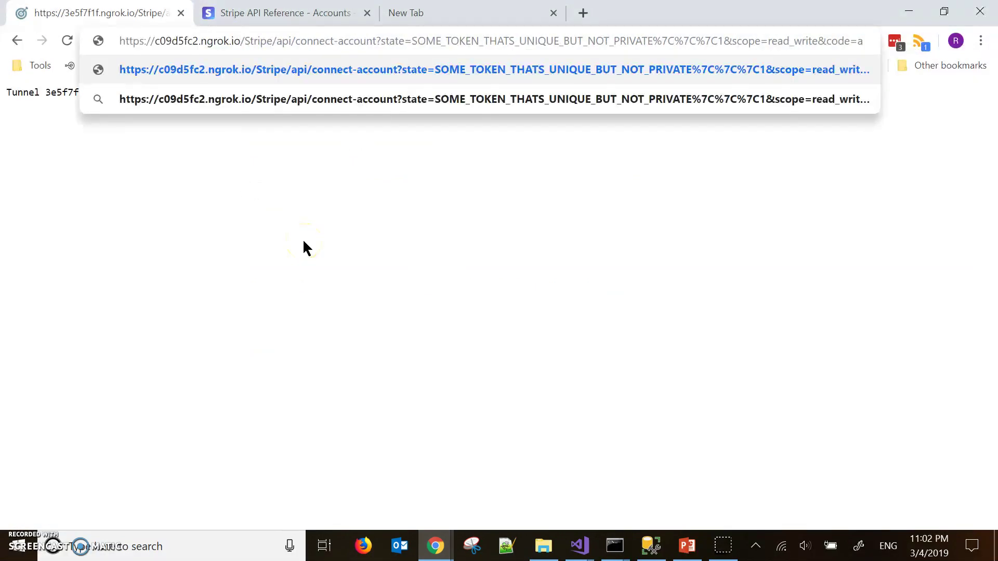
key("Return")
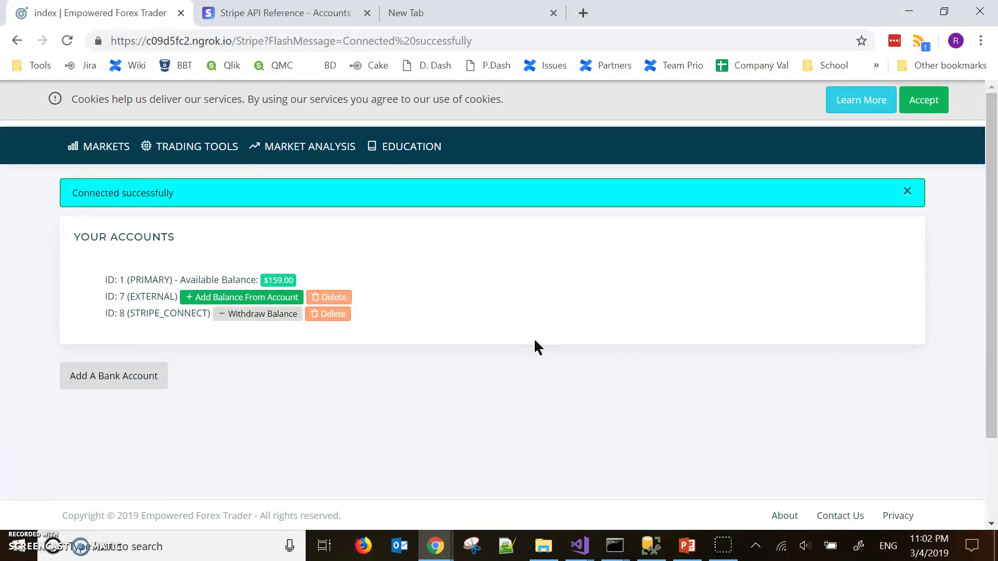
double_click(143, 317)
left_click(294, 373)
left_click(259, 318)
left_click(267, 315)
left_click(422, 300)
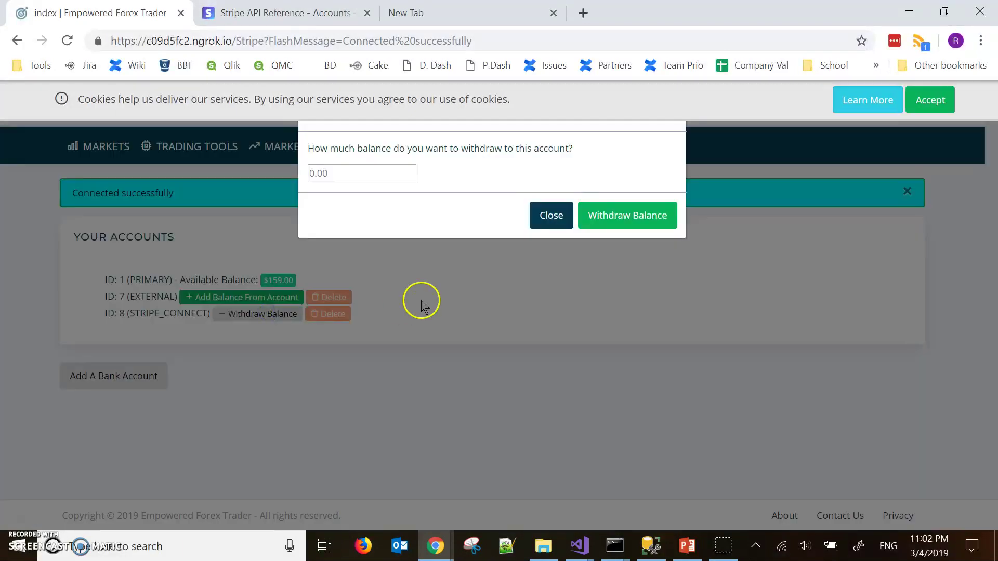
left_click(364, 168)
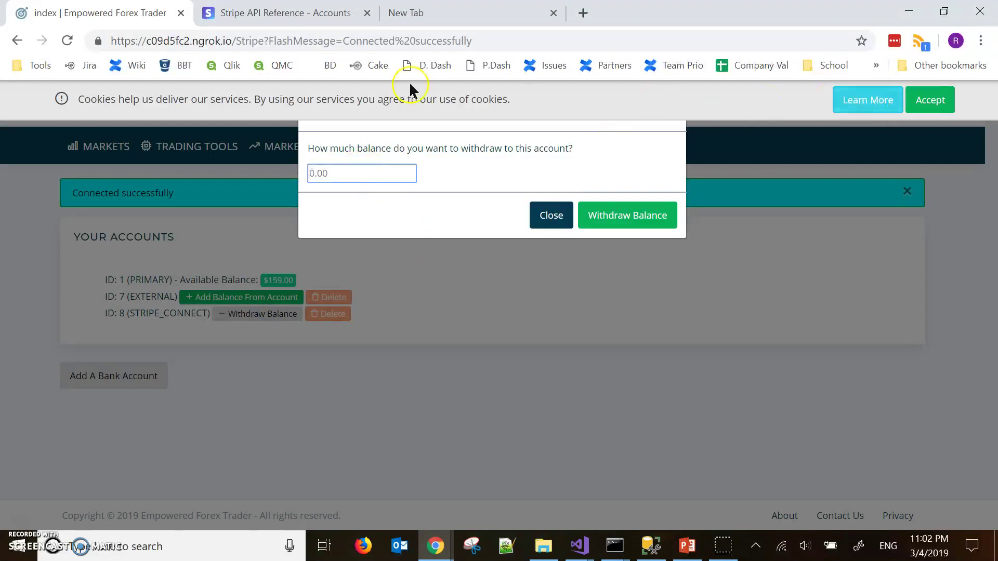
left_click(549, 222)
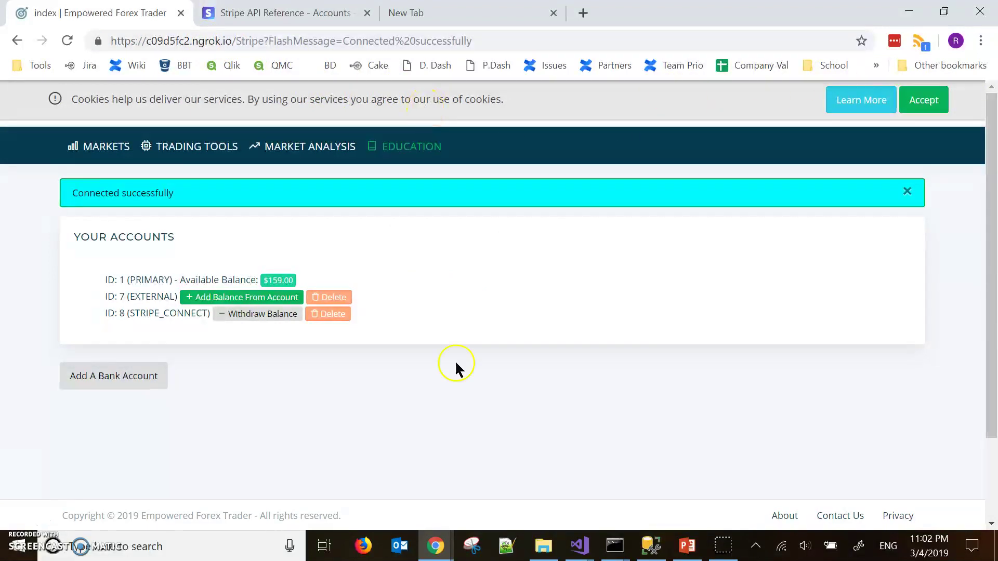
- Return through the browser history to the accounts page at localhost:44376/Stripe/ and reload it
left_click(231, 44)
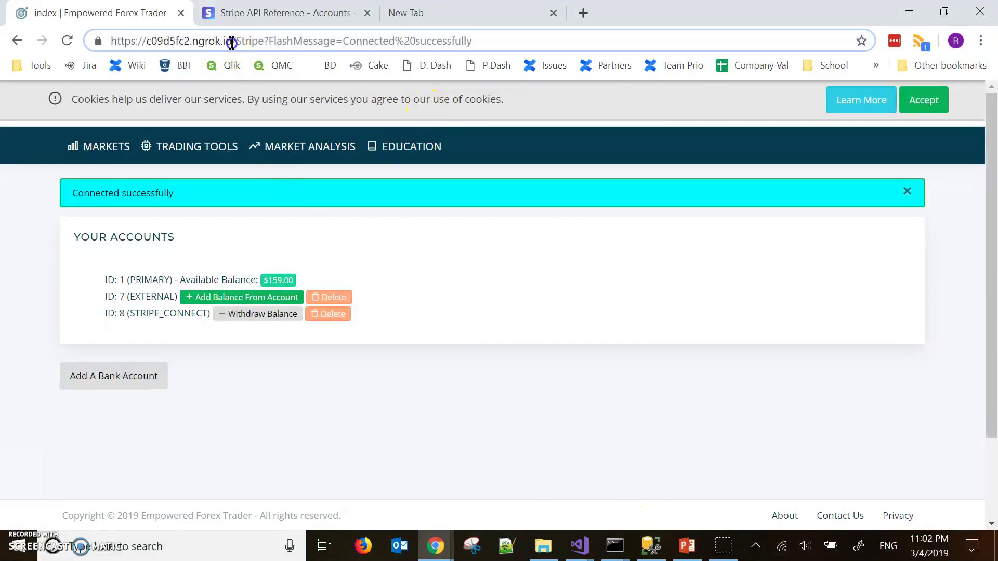
left_click(445, 263)
right_click(18, 42)
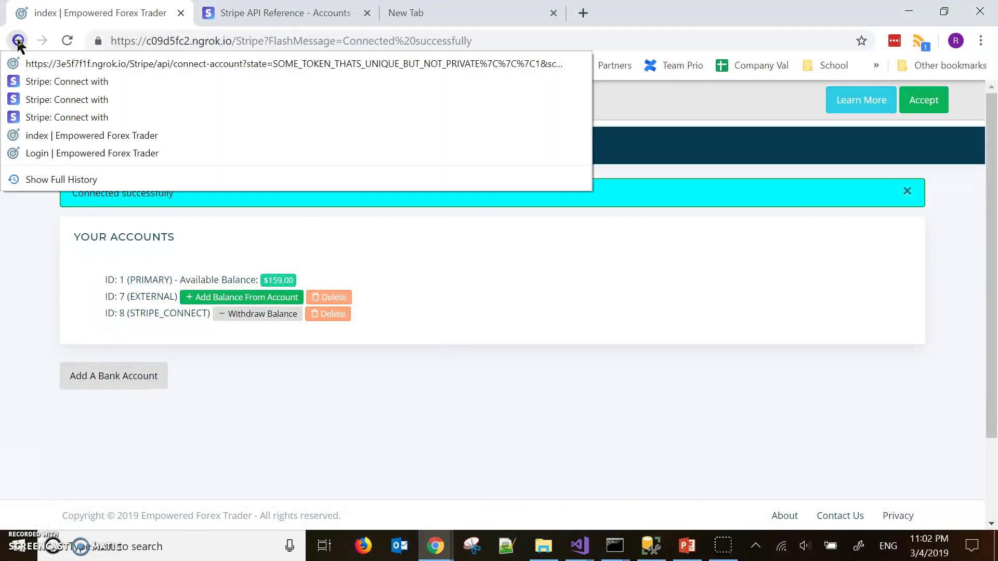
left_click(68, 134)
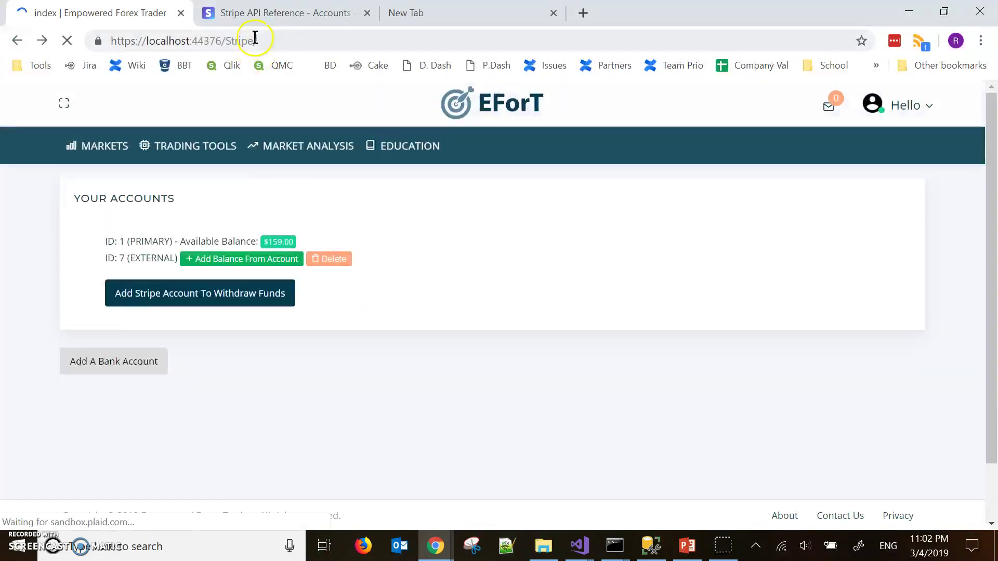
left_click(279, 43)
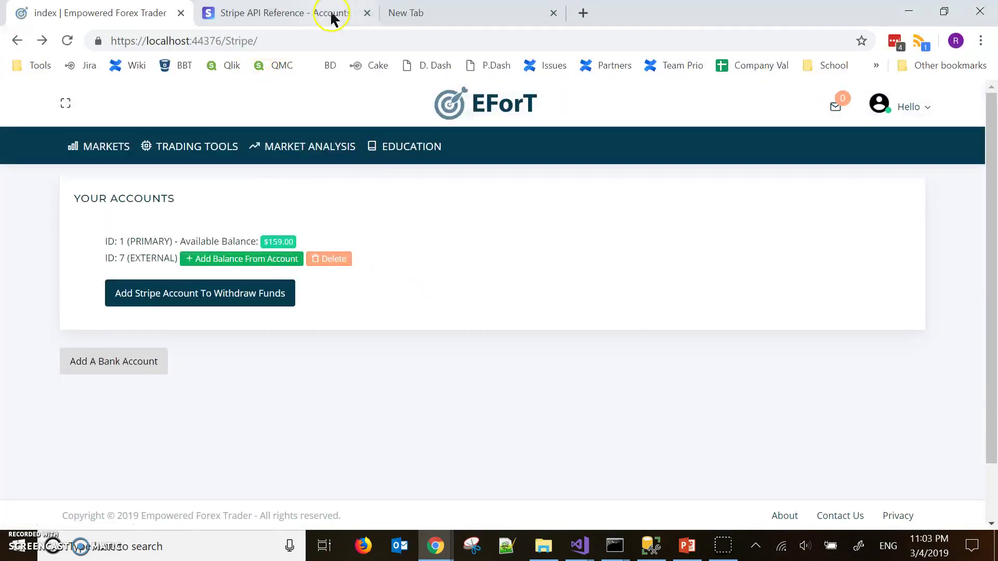
left_click(316, 32)
key("Return")
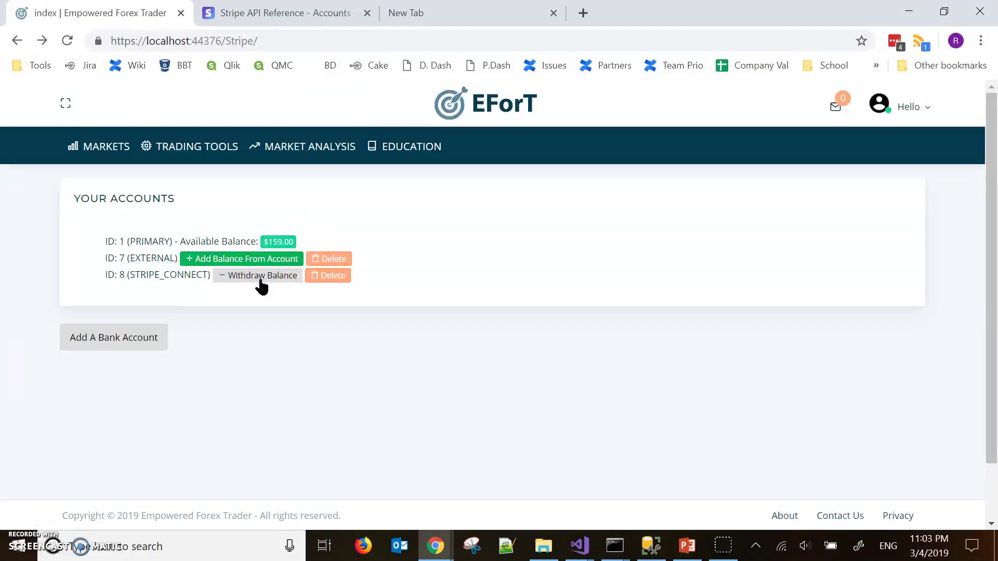
- Withdraw 10.00 from the balance to the STRIPE_CONNECT account and acknowledge the alert
left_click(261, 280)
left_click(378, 172)
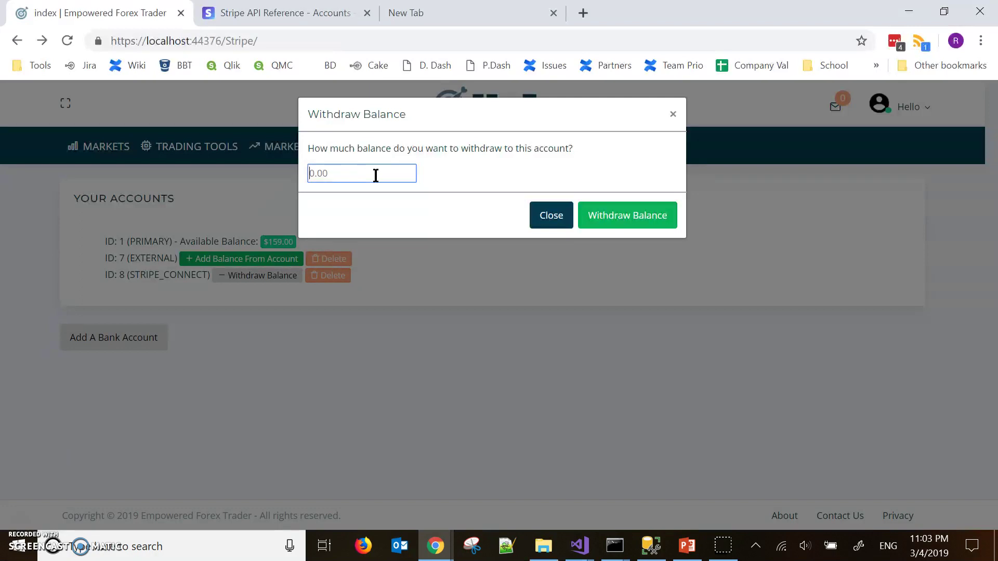
type("10.00")
left_click(638, 216)
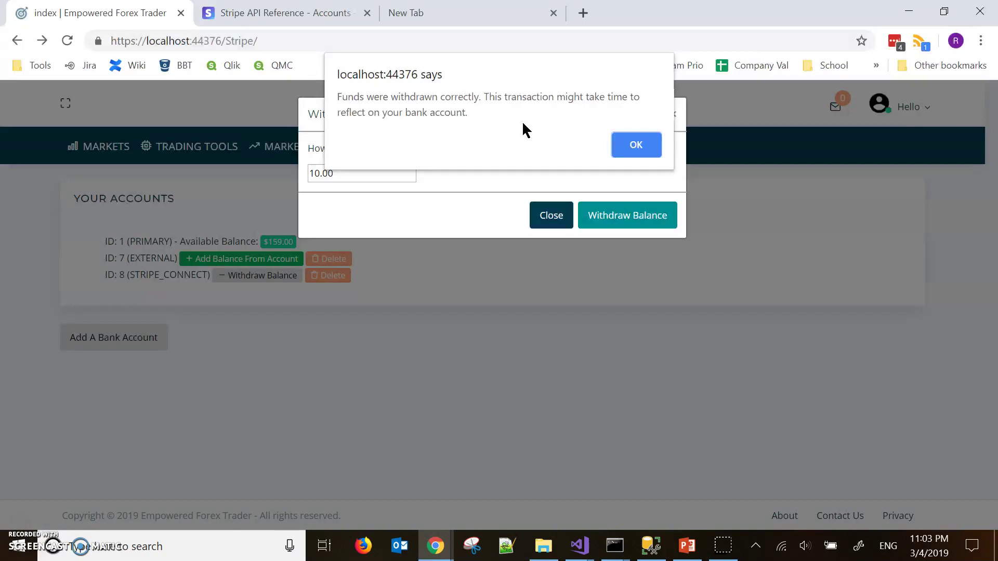
left_click(635, 145)
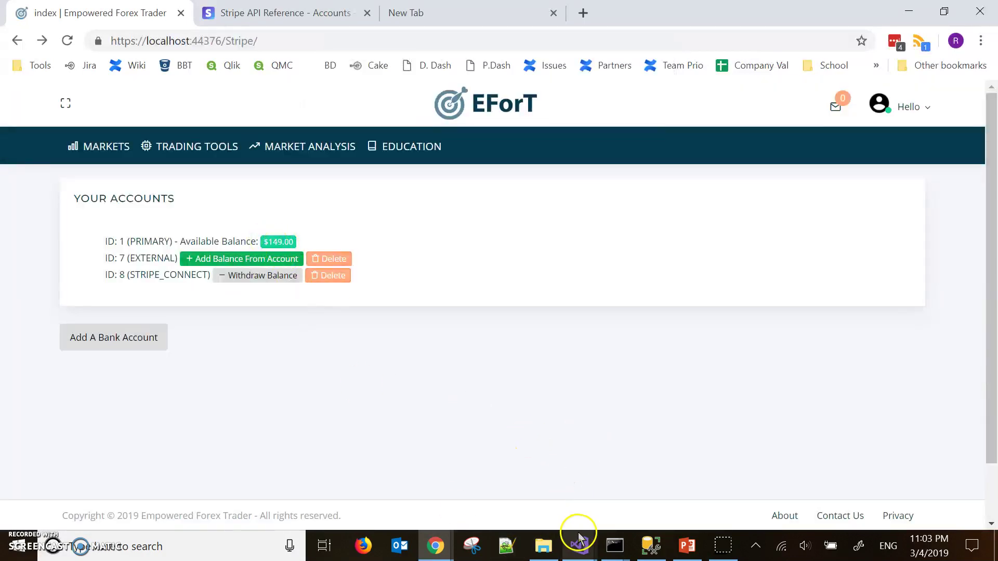
- Switch to Visual Studio, examine the SourceType option and its comment in the WithdrawFunds method of StripeService.cs, and return to the browser
mouse_move(579, 545)
left_click(626, 486)
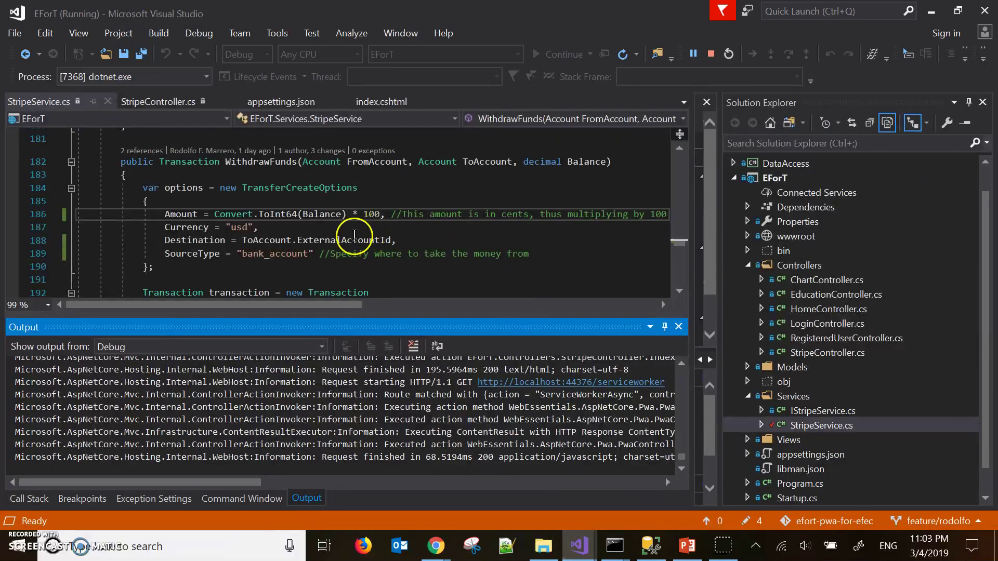
double_click(276, 254)
left_click_drag(331, 253, 530, 251)
left_click(531, 253)
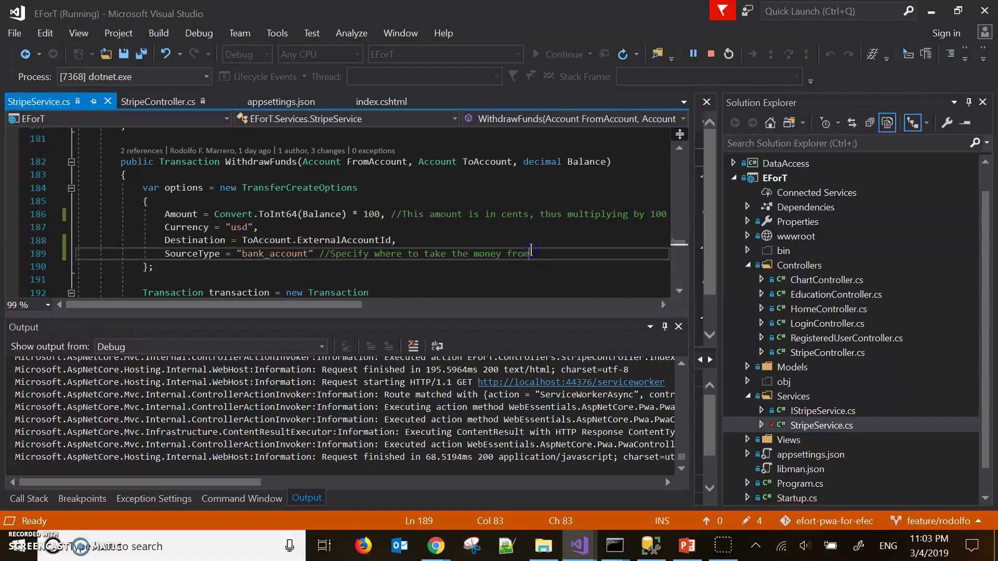
left_click(934, 11)
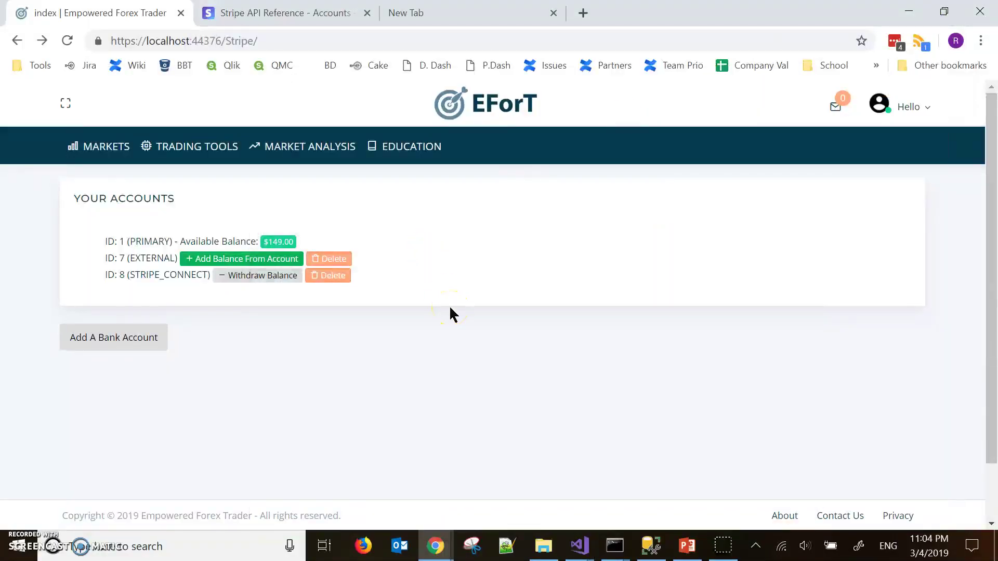
- Switch to the Stripe test dashboard window and examine the total in the USD balance overview
left_click(431, 546)
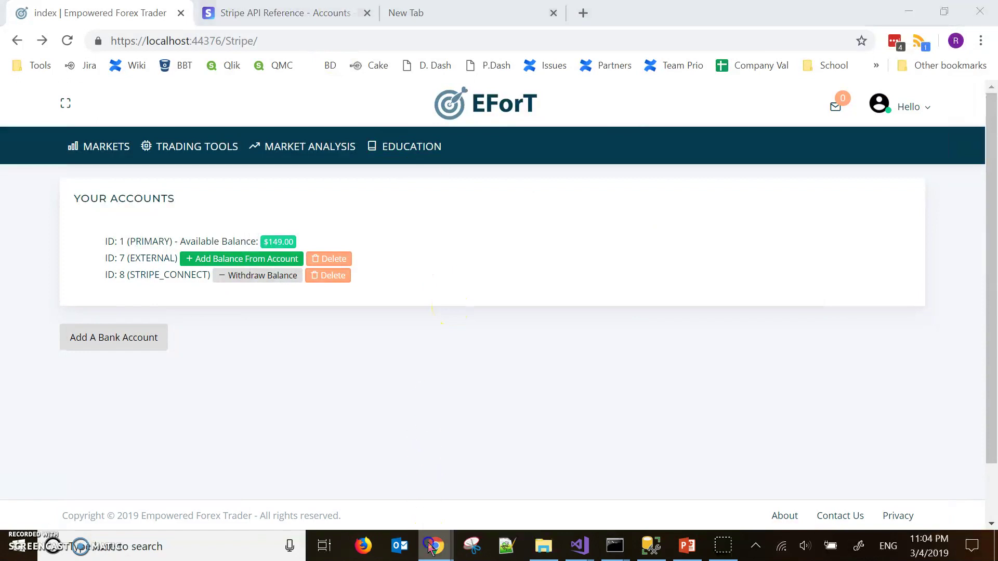
left_click(307, 479)
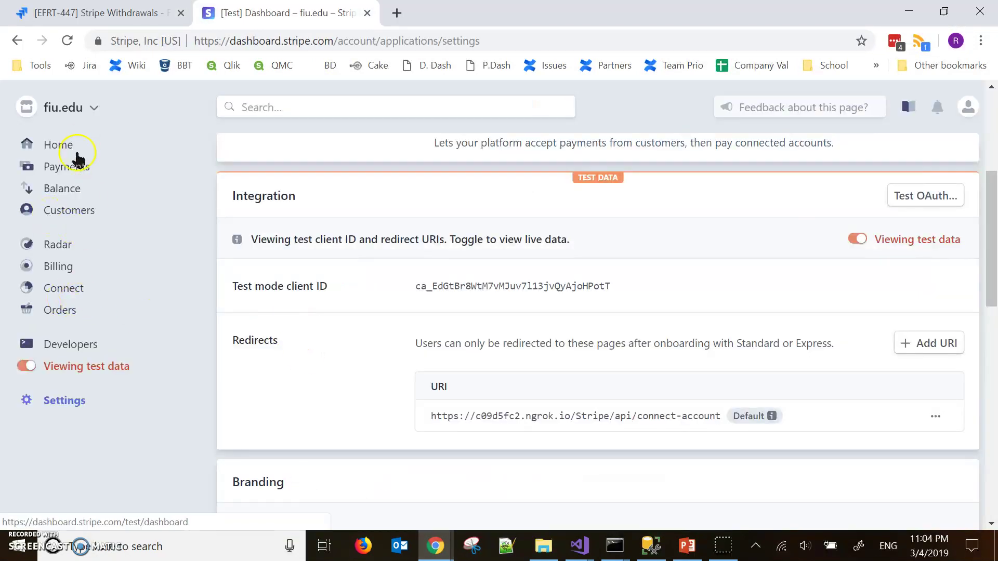
left_click(61, 188)
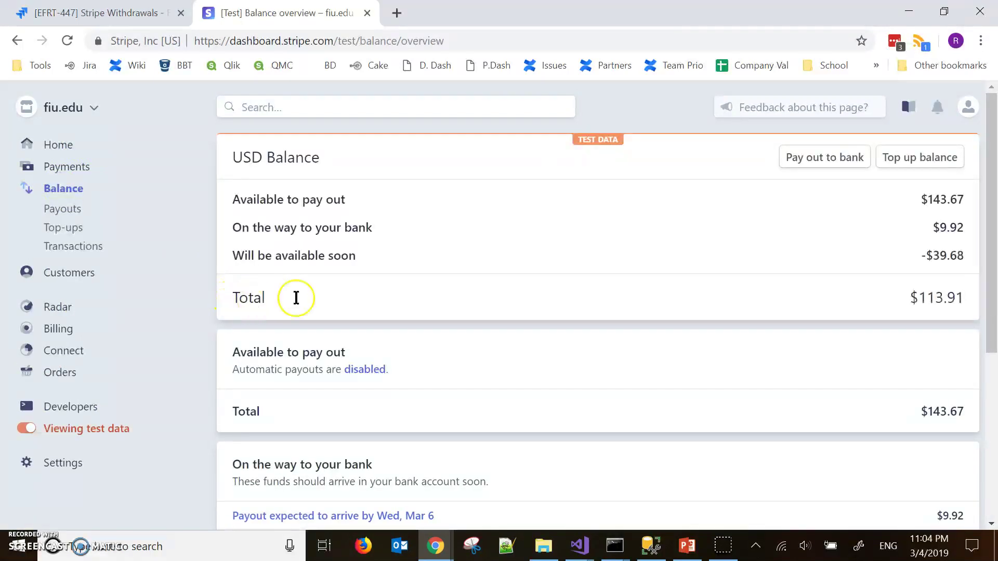
left_click_drag(948, 301, 910, 301)
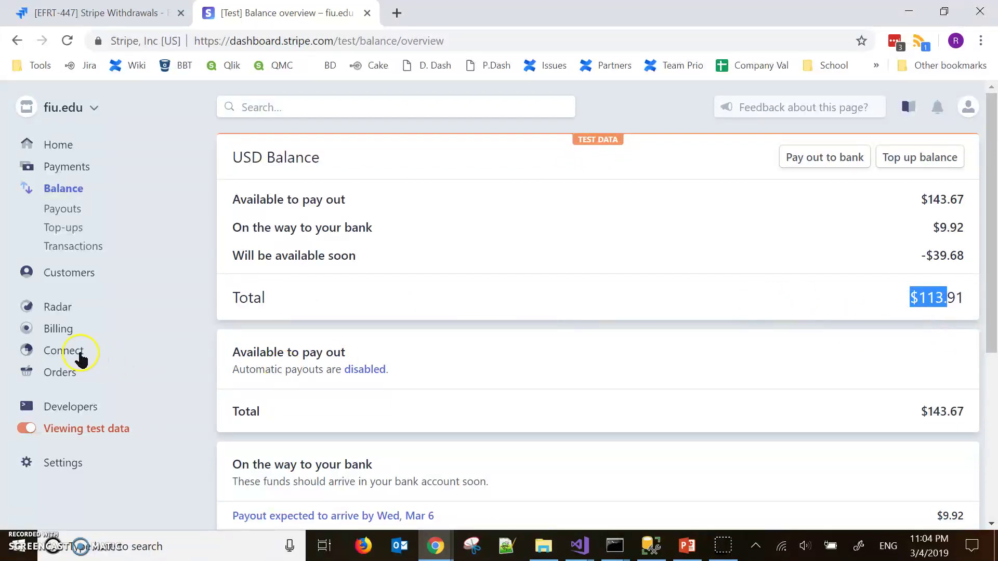
- Review the Connect transfers and the recently connected accounts in the Stripe test dashboard
left_click(73, 352)
left_click(63, 332)
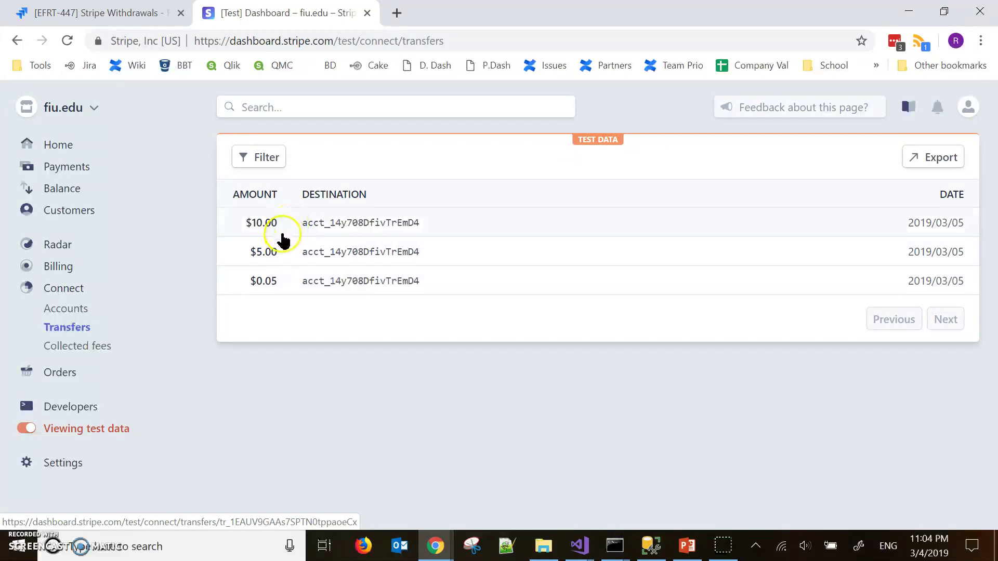
left_click(73, 312)
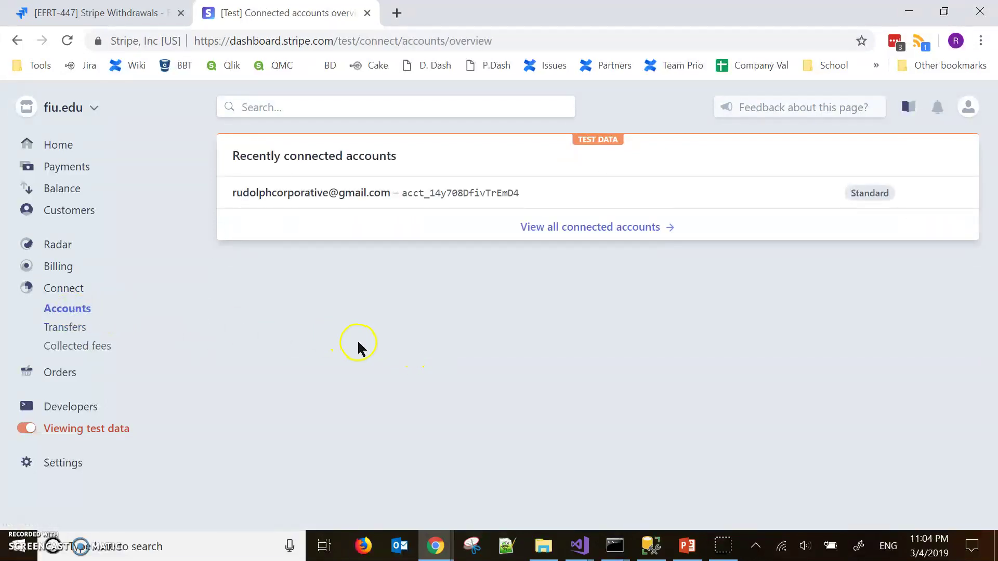
left_click(65, 332)
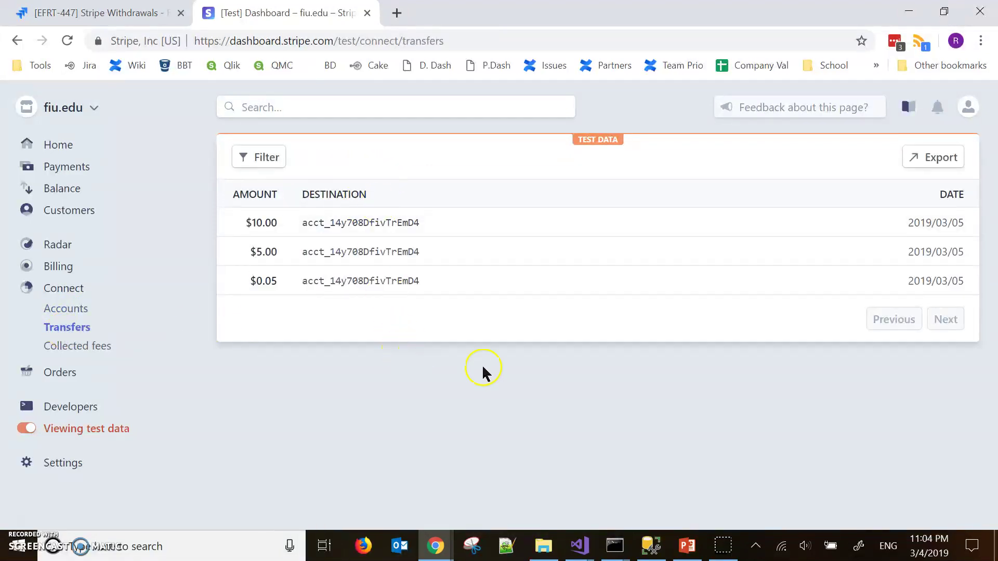
- Switch to the EForT accounts page to view the available balance, and bring up the Agenda/Steps slide in PowerPoint
left_click(443, 550)
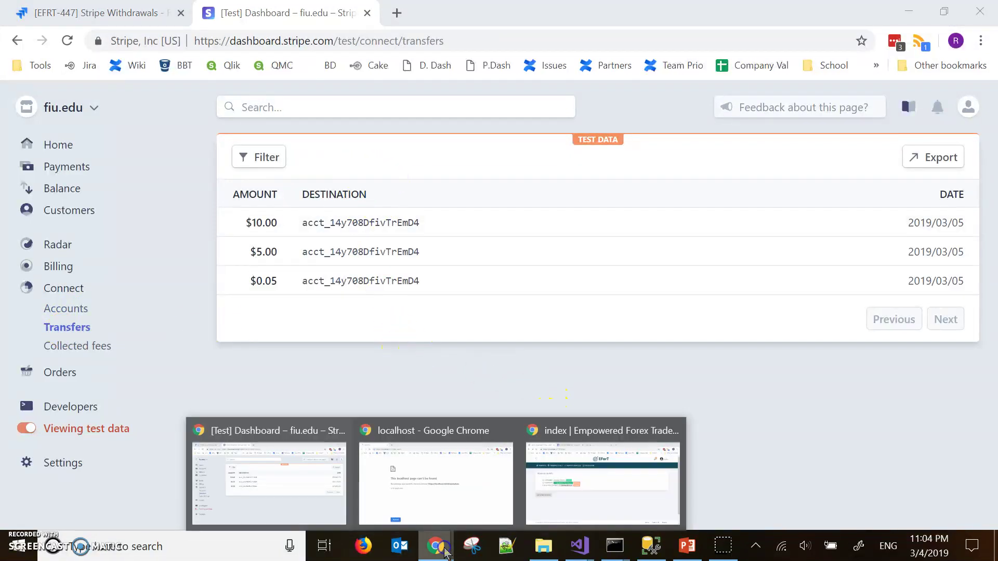
left_click(592, 479)
left_click(583, 364)
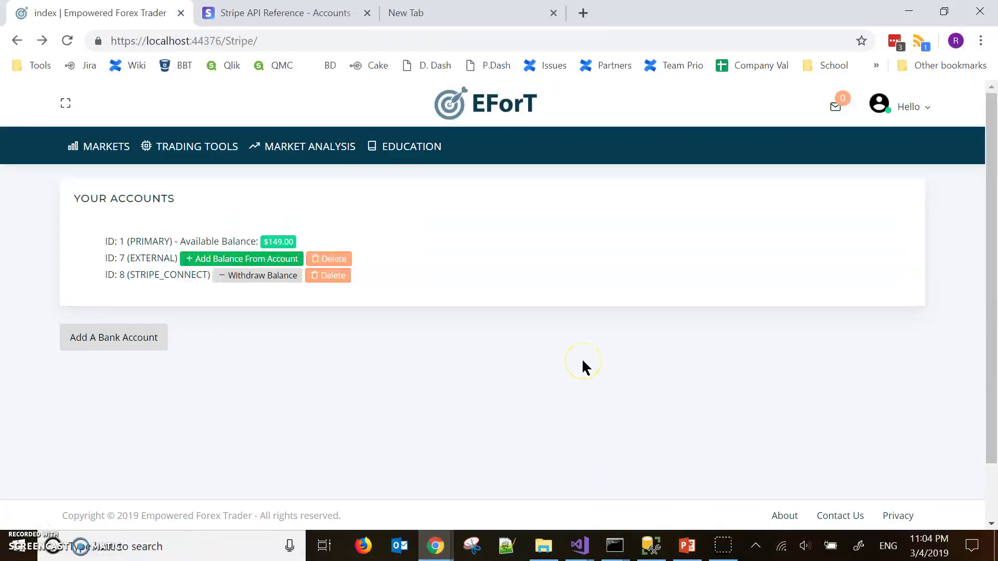
left_click(687, 545)
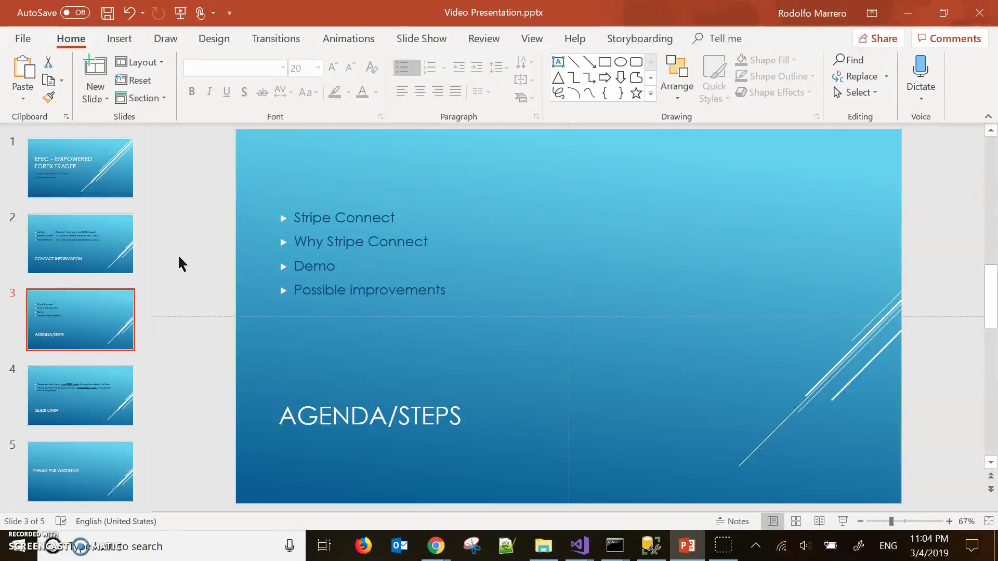
- Return to the EForT browser window, show the Stripe API Reference page on Accounts, and close the empty New Tab
left_click(435, 546)
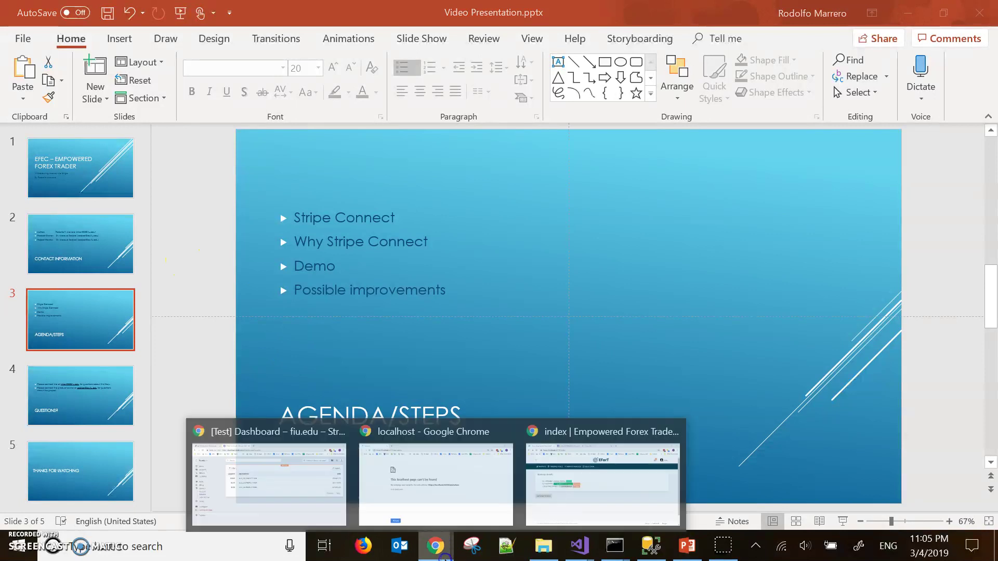
left_click(589, 503)
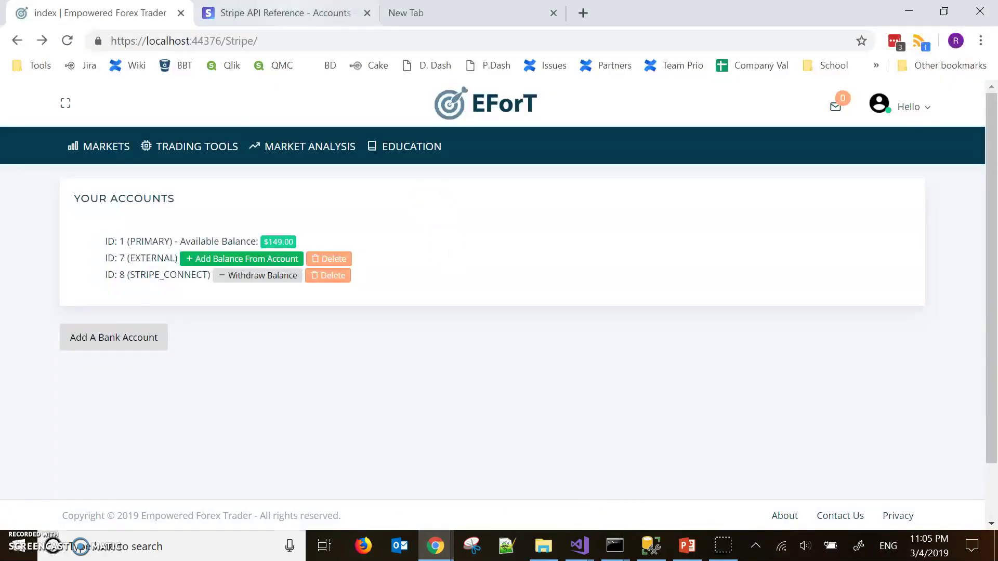
left_click(293, 12)
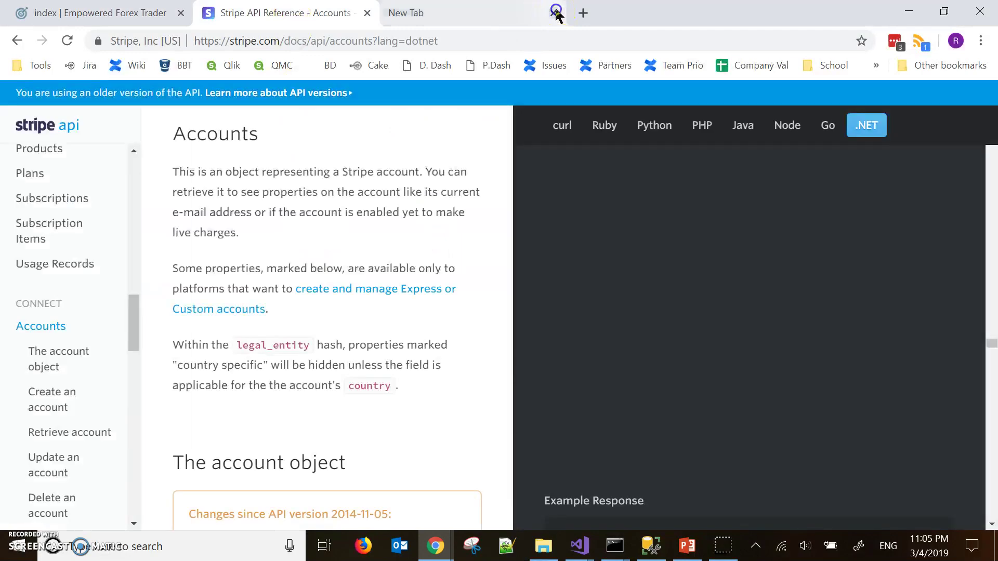
left_click(554, 13)
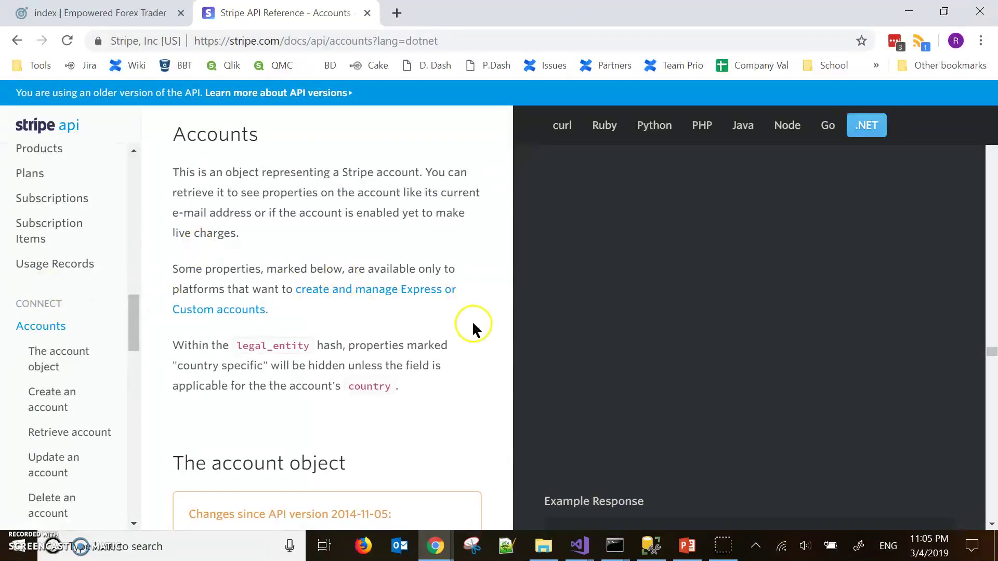
- Examine the account object's version changes, attributes and example responses in the Stripe API reference, and return to the PowerPoint agenda slide
scroll(478, 339, "down", 10)
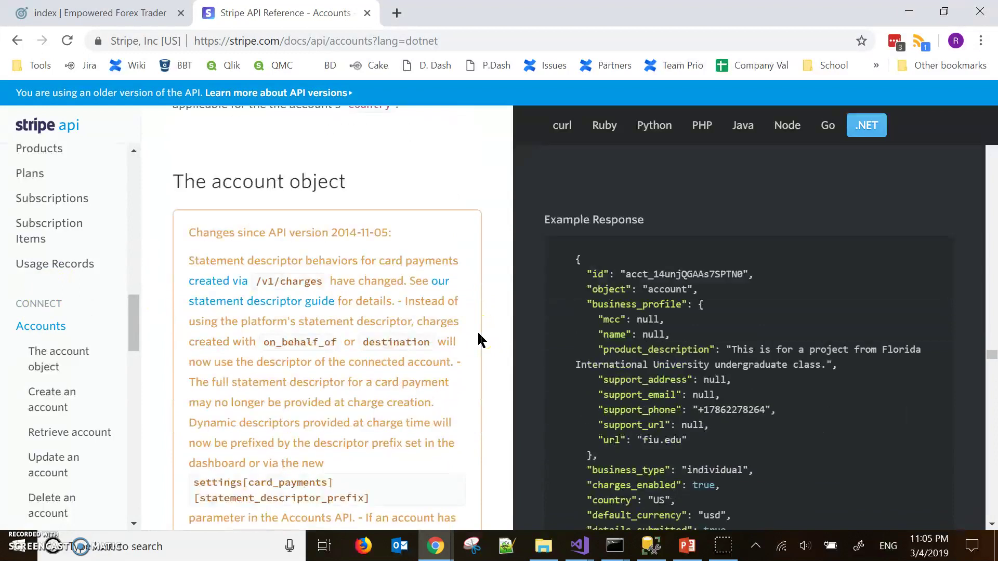
scroll(478, 339, "down", 9)
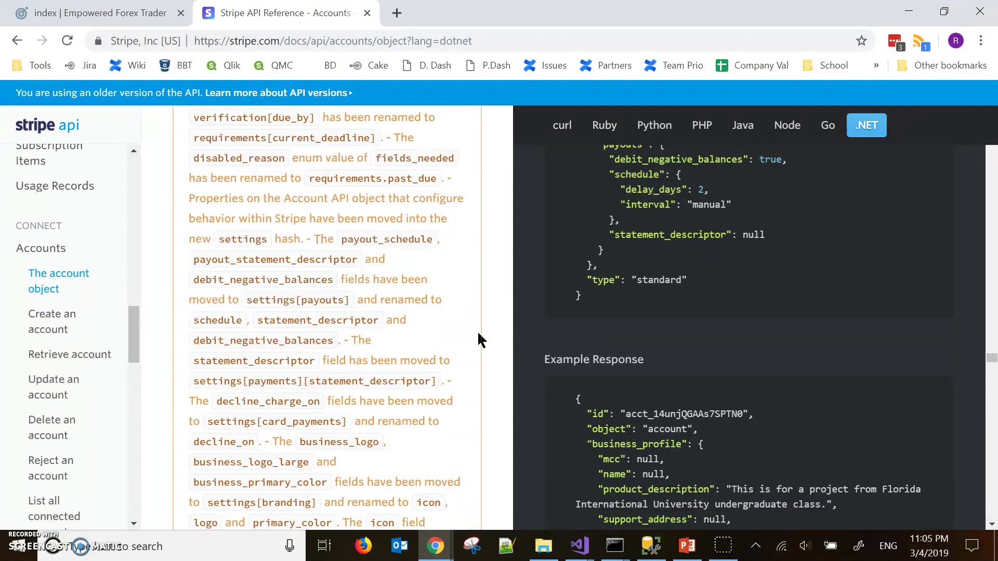
scroll(478, 339, "down", 15)
scroll(479, 339, "down", 3)
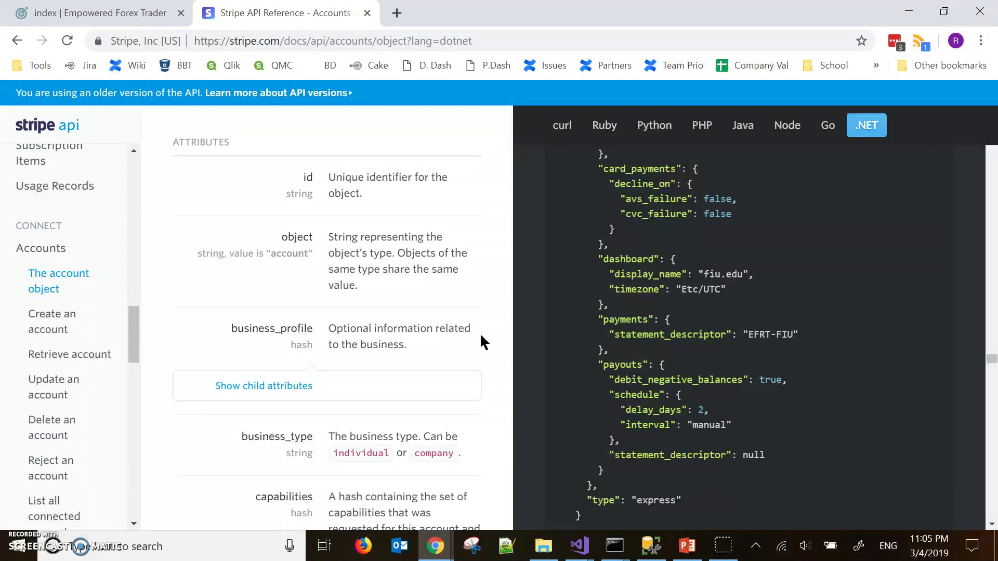
left_click(506, 369)
left_click(480, 328)
left_click(688, 545)
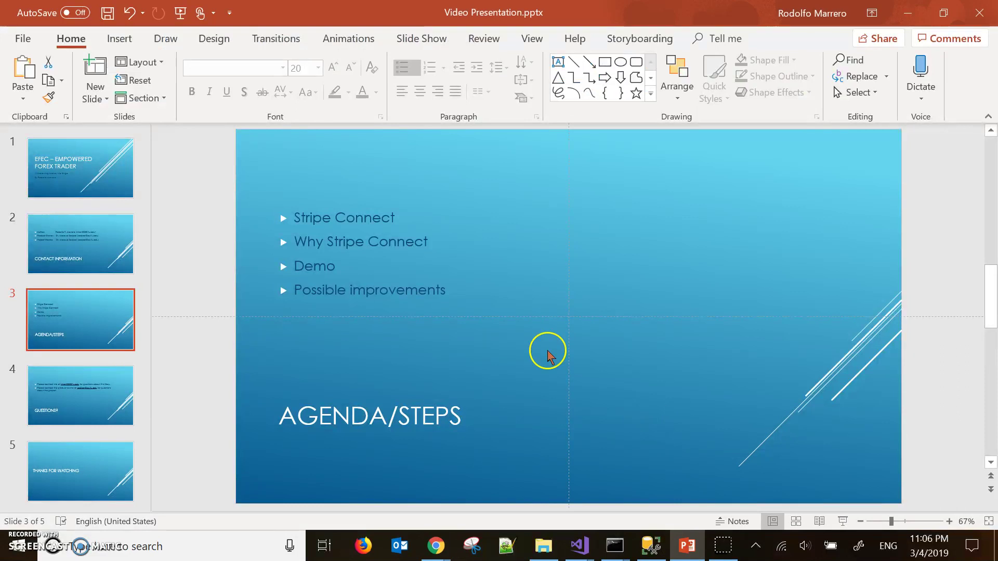